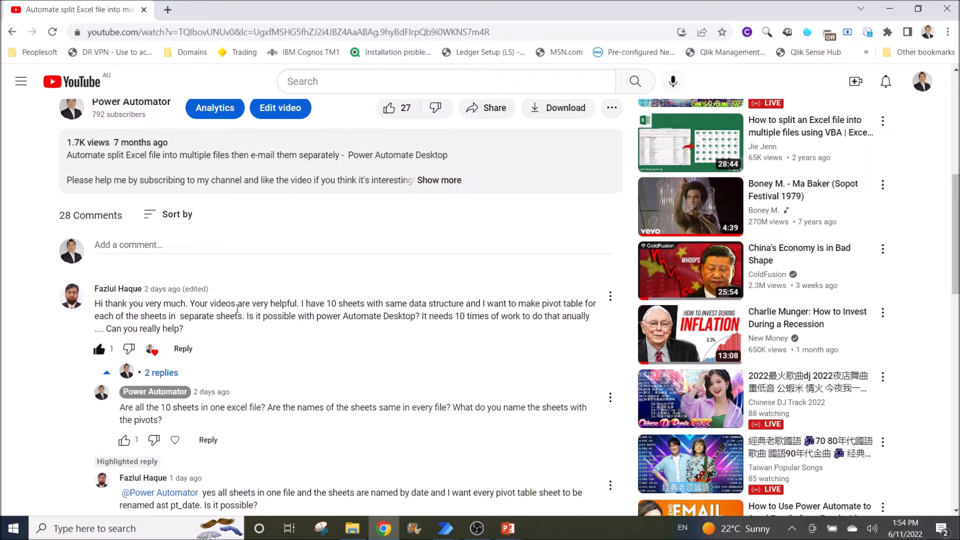
- Read the viewer's comment thread asking for automated pivot tables on separate sheets
scroll(238, 313, down, 1)
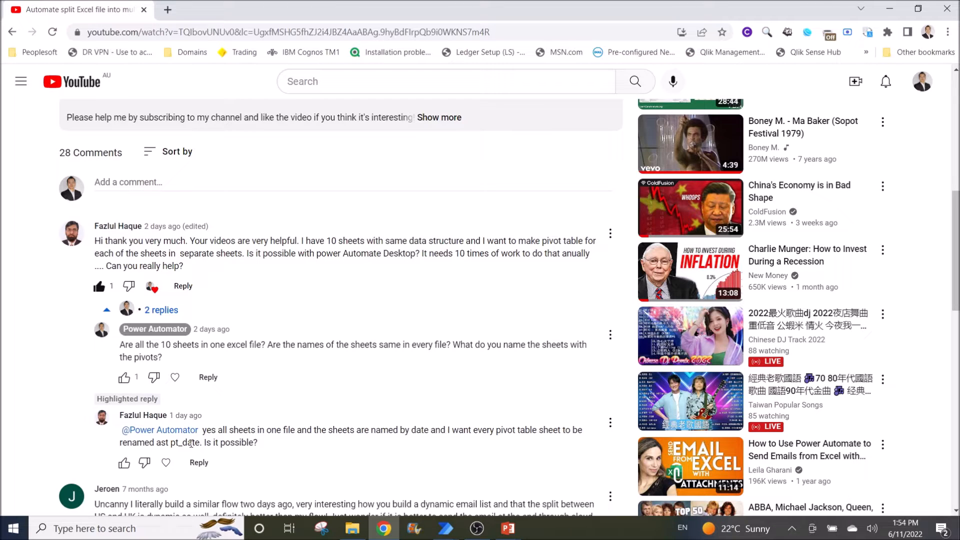
scroll(331, 473, up, 1)
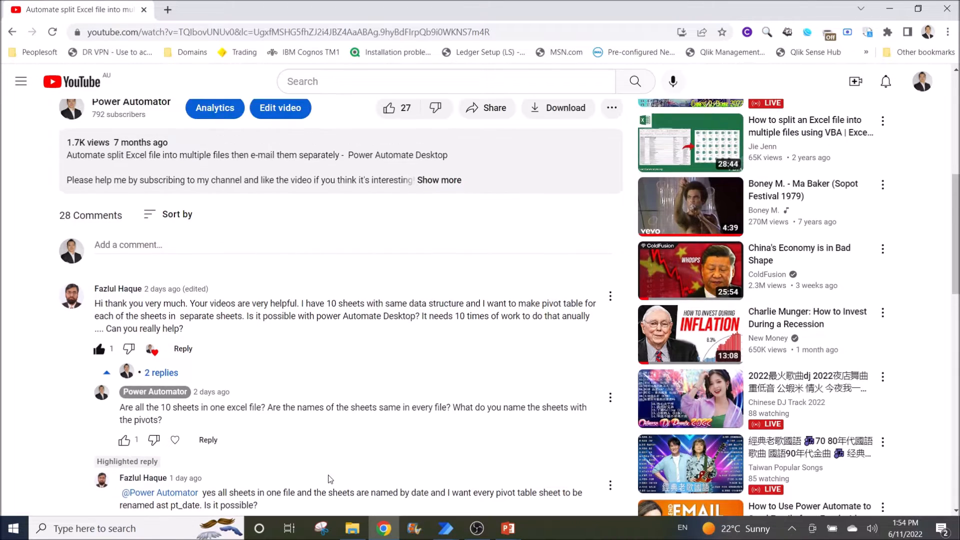
- Switch to File Explorer, open Sales.xlsx in Excel and review the data on sheets 06112022, 07112022 and 08112022
click(354, 530)
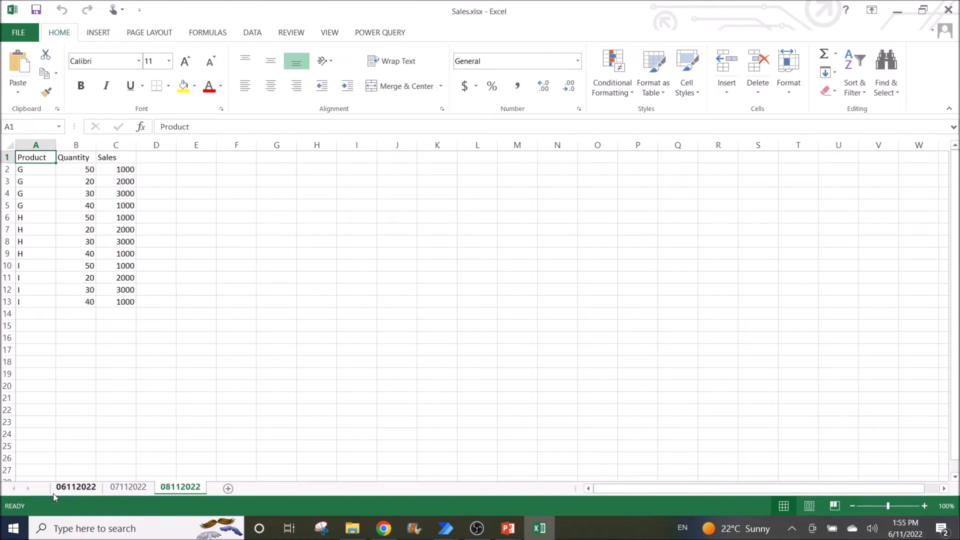
click(76, 488)
click(127, 489)
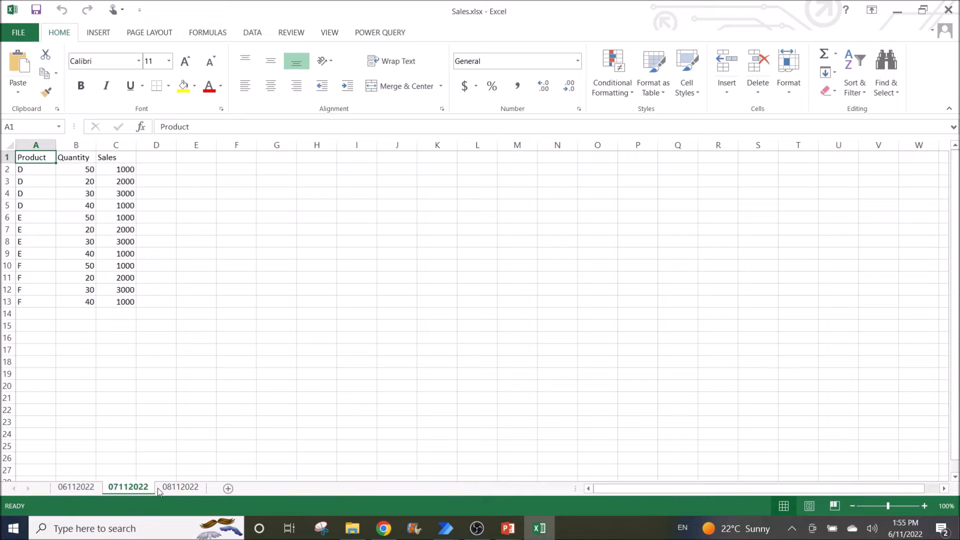
click(178, 489)
click(76, 487)
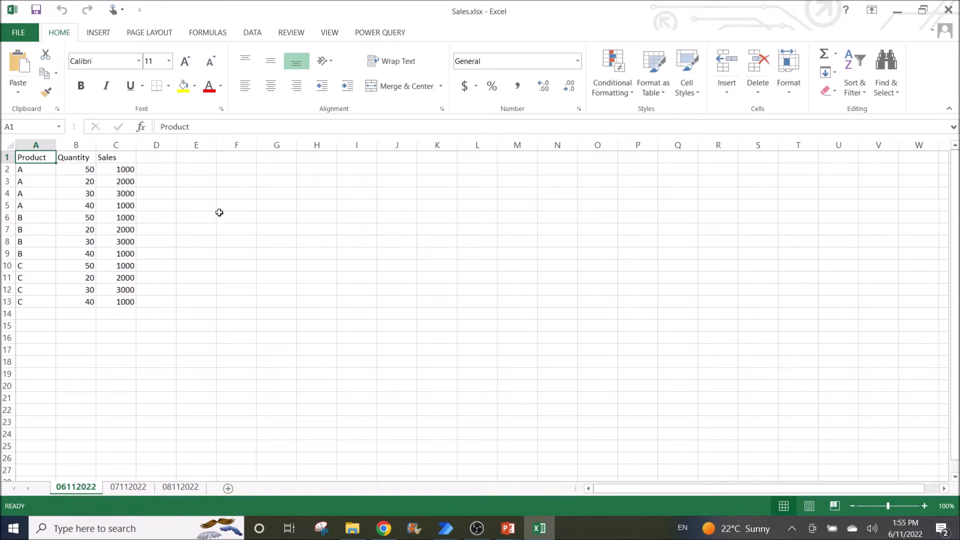
click(128, 488)
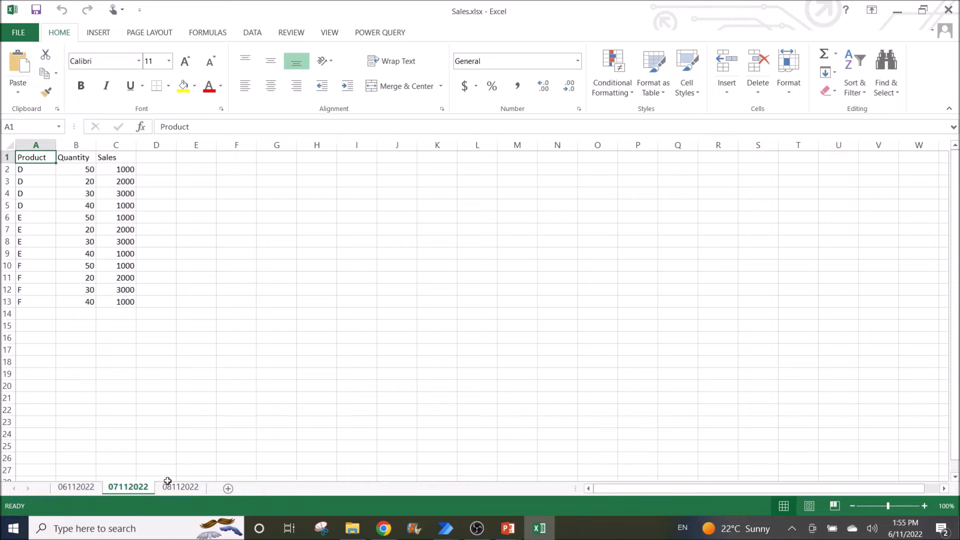
click(170, 486)
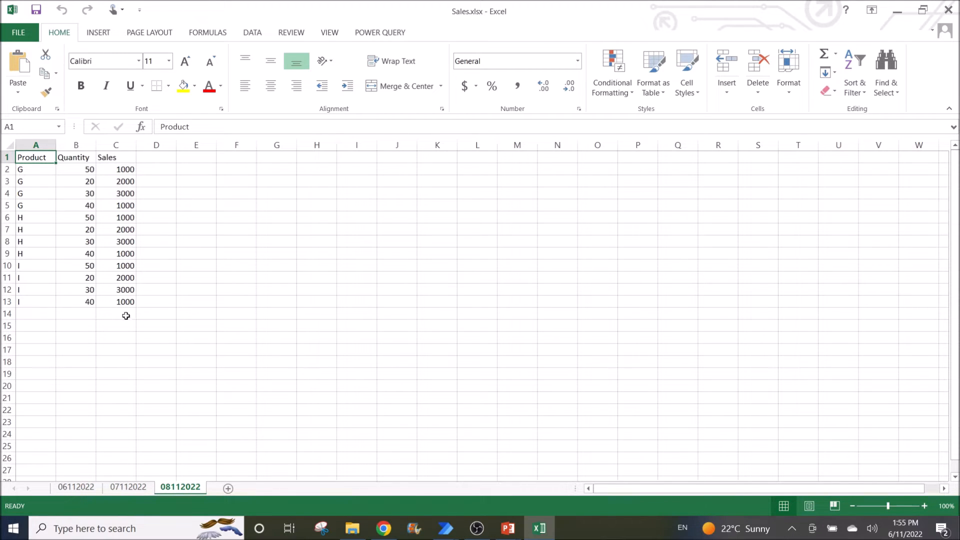
click(78, 492)
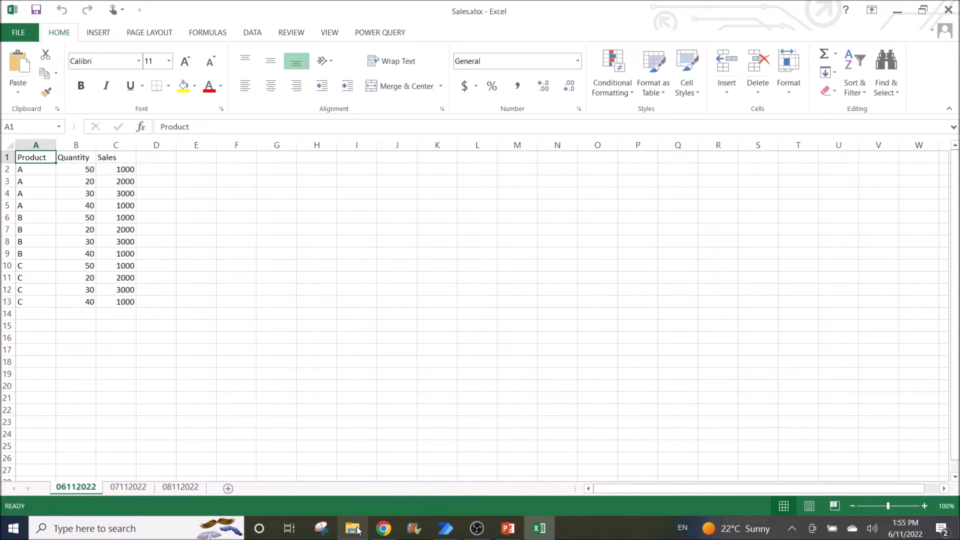
- Return to the Pivot Automation folder in File Explorer and open Sales_Pivot.xlsx
mouse_move(357, 531)
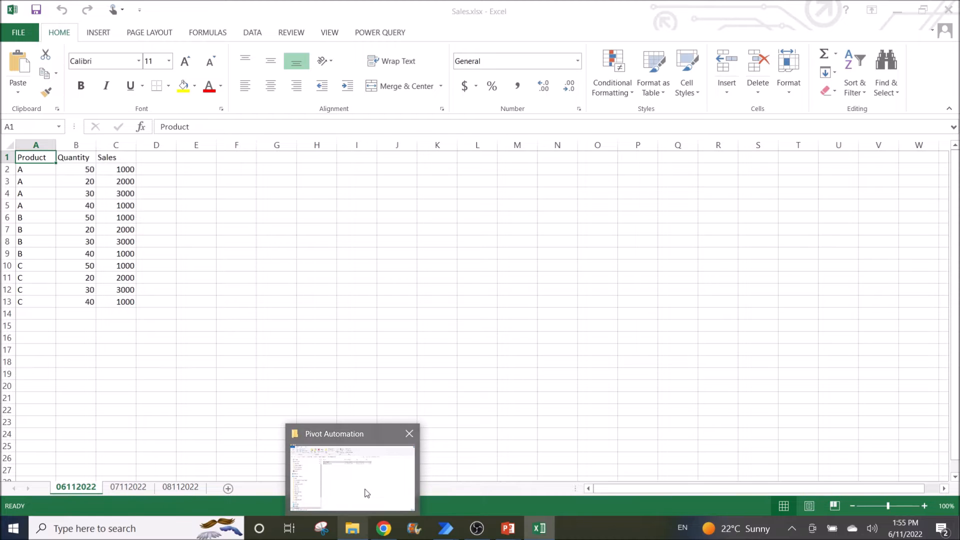
click(364, 492)
click(280, 152)
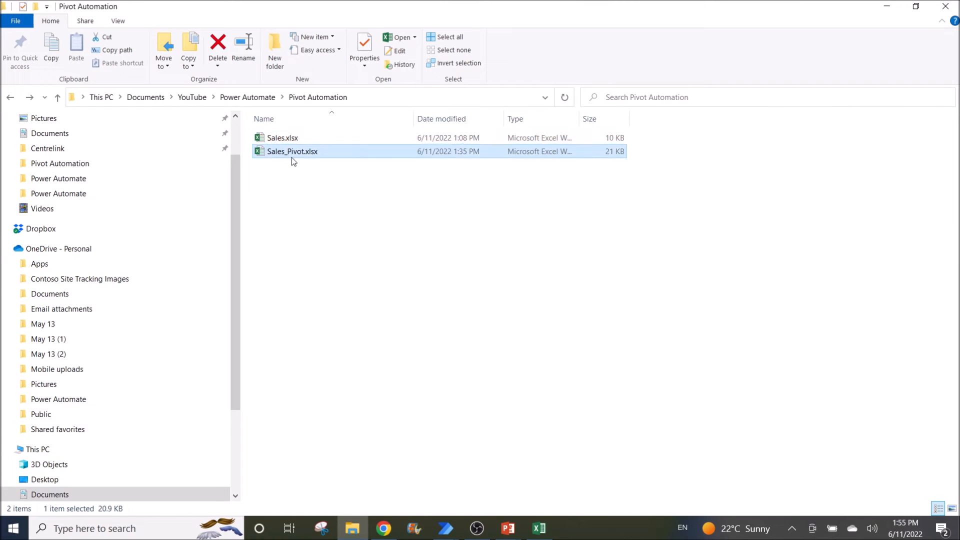
double_click(290, 152)
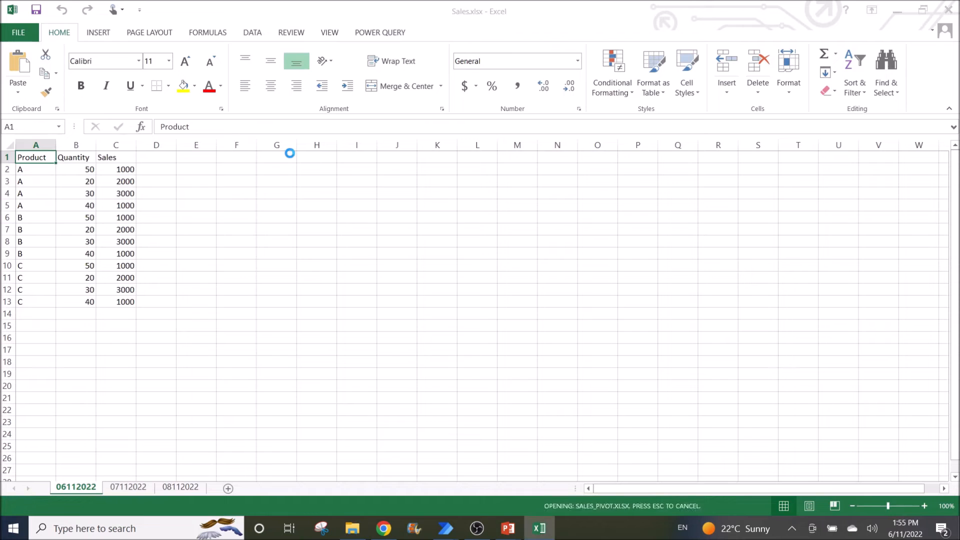
- Examine the source data on sheet 06112022 of Sales_Pivot.xlsx and its pivot sheet ast pt_06112022
click(142, 453)
click(75, 487)
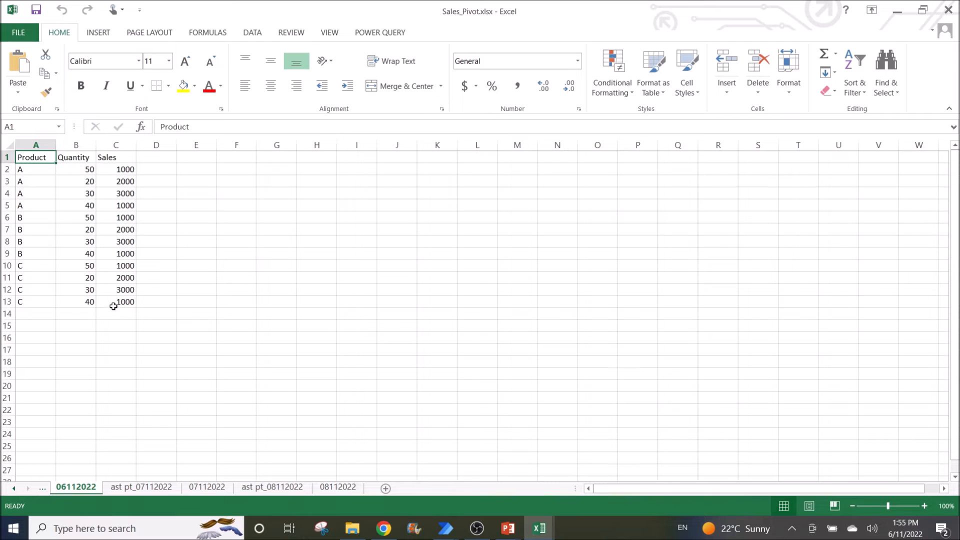
drag(114, 302, 22, 157)
click(127, 434)
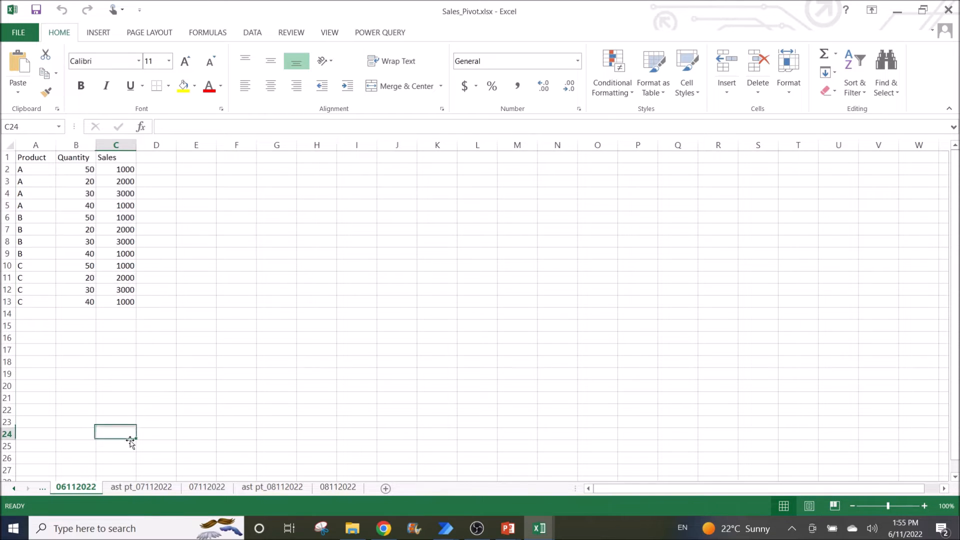
click(13, 489)
click(13, 490)
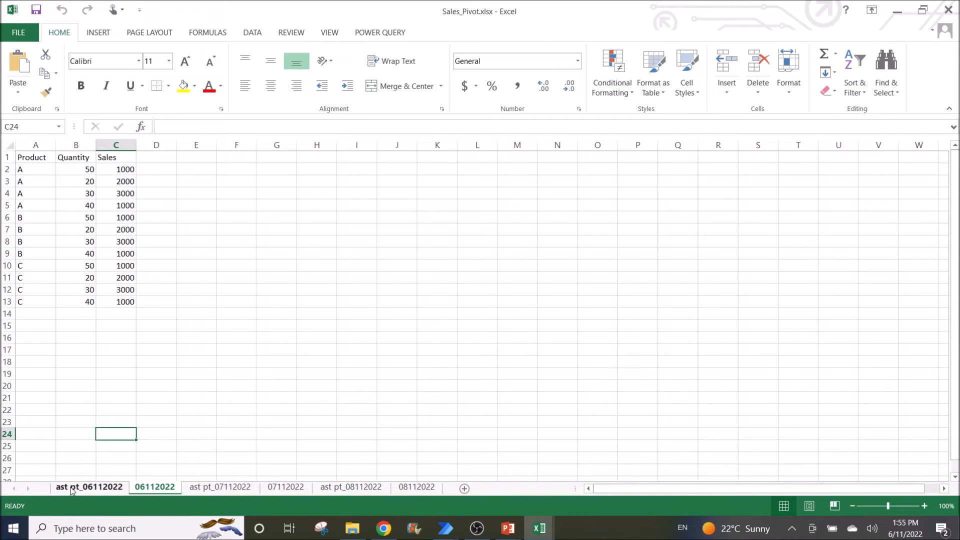
click(72, 488)
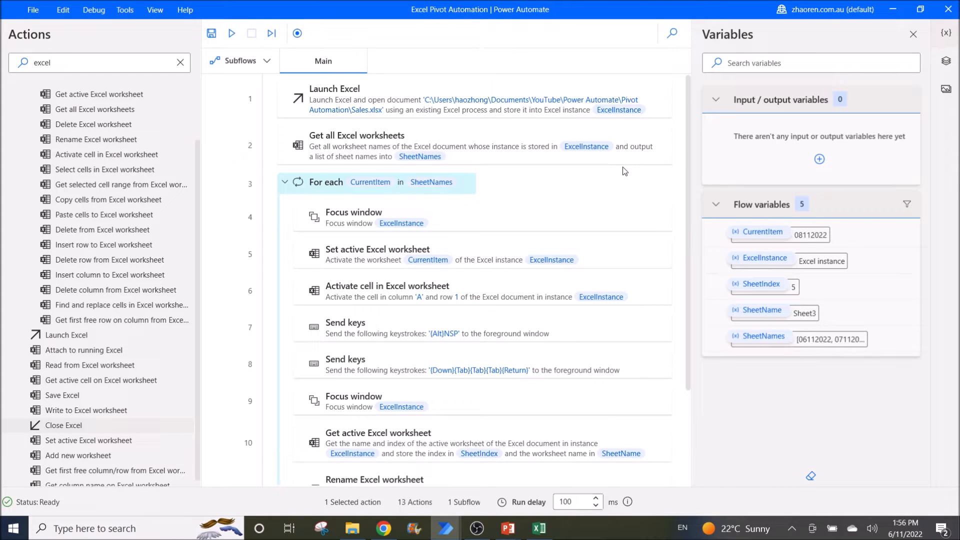
- In the Power Automate flow Excel Pivot Automation, review the Launch Excel action's document path and advanced options without saving
double_click(406, 110)
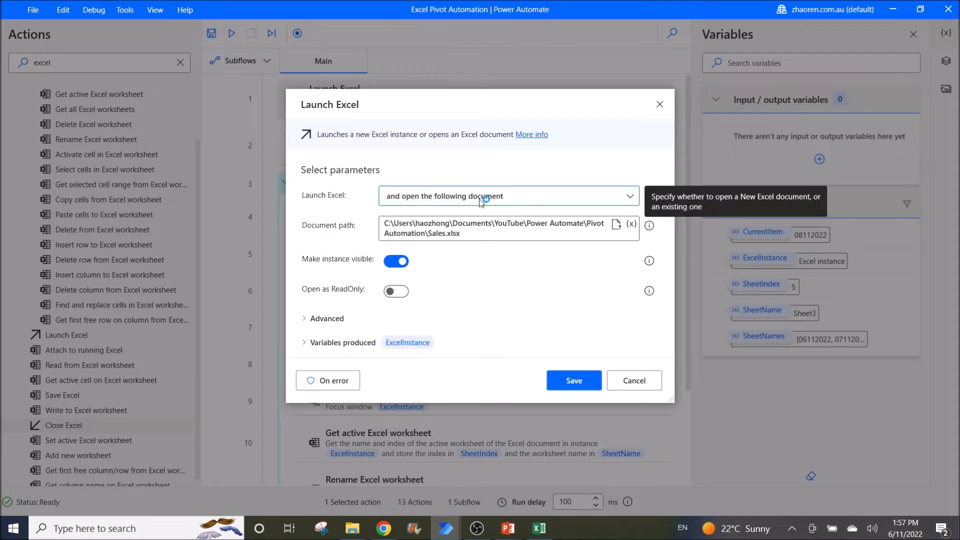
click(465, 233)
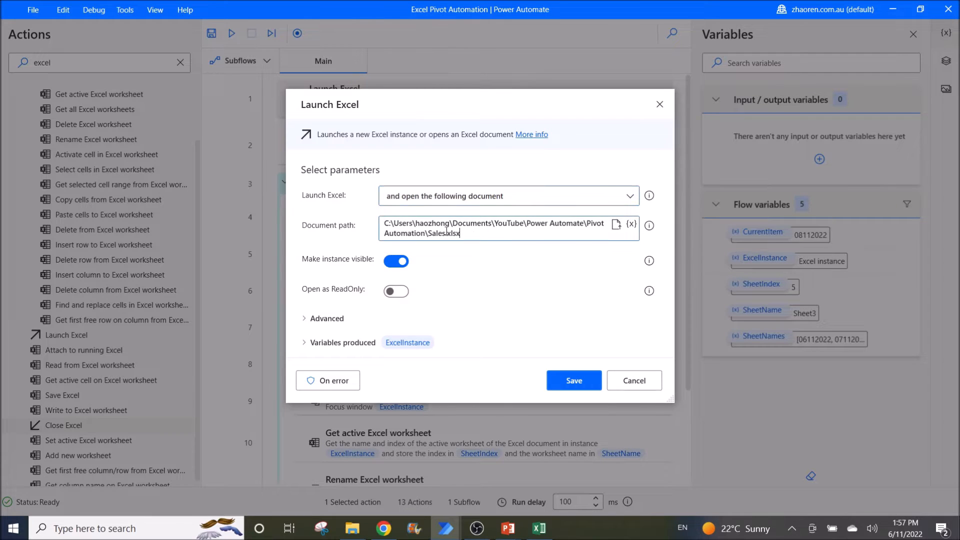
drag(465, 233, 379, 225)
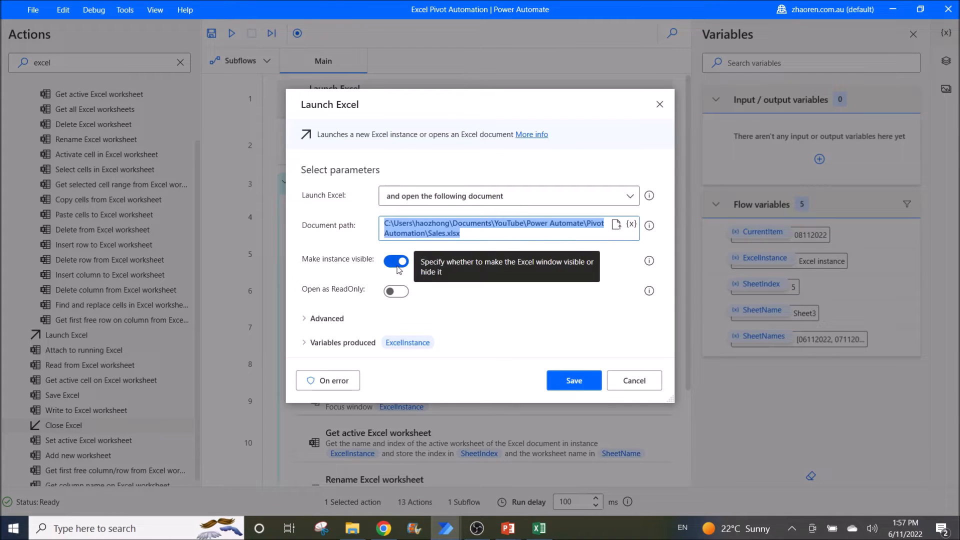
click(305, 319)
click(305, 319)
scroll(360, 249, down, 1)
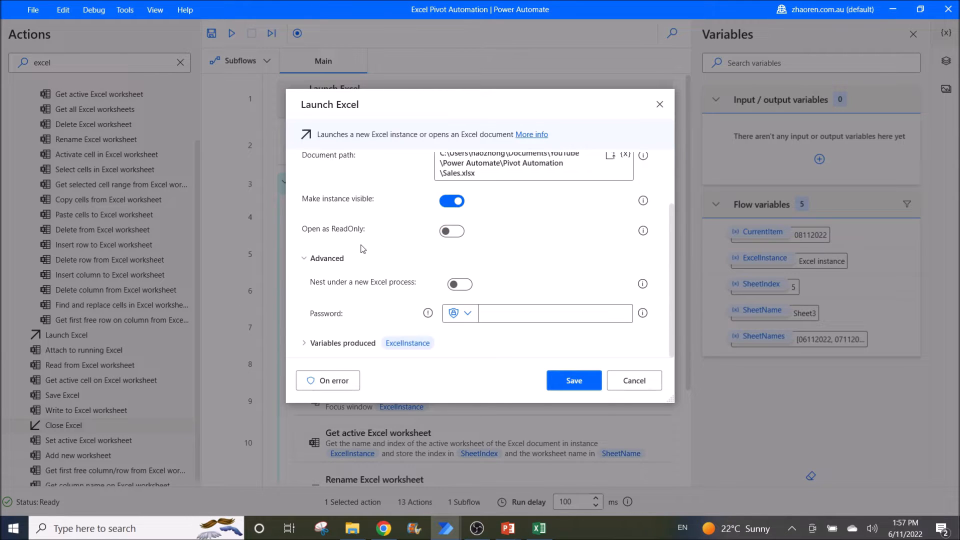
scroll(442, 282, up, 3)
scroll(442, 283, down, 3)
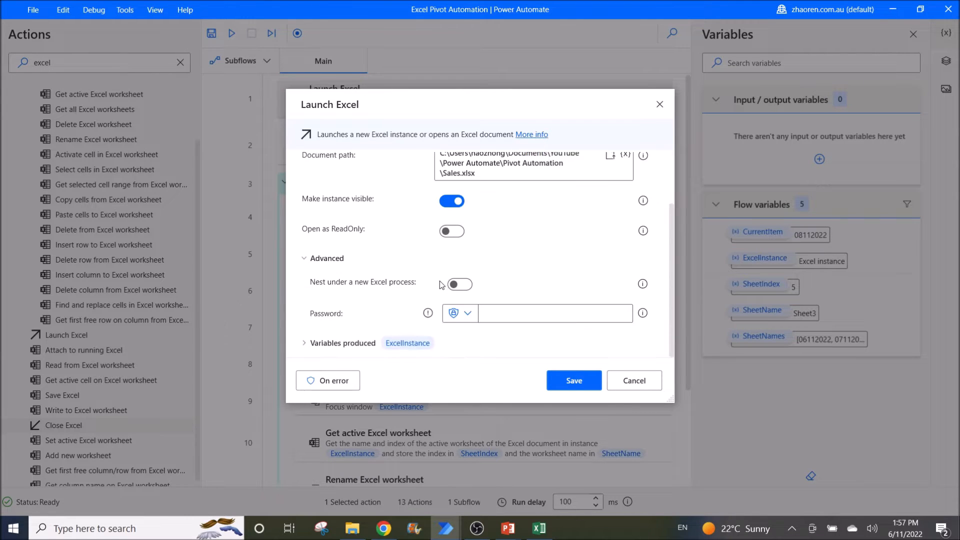
click(629, 383)
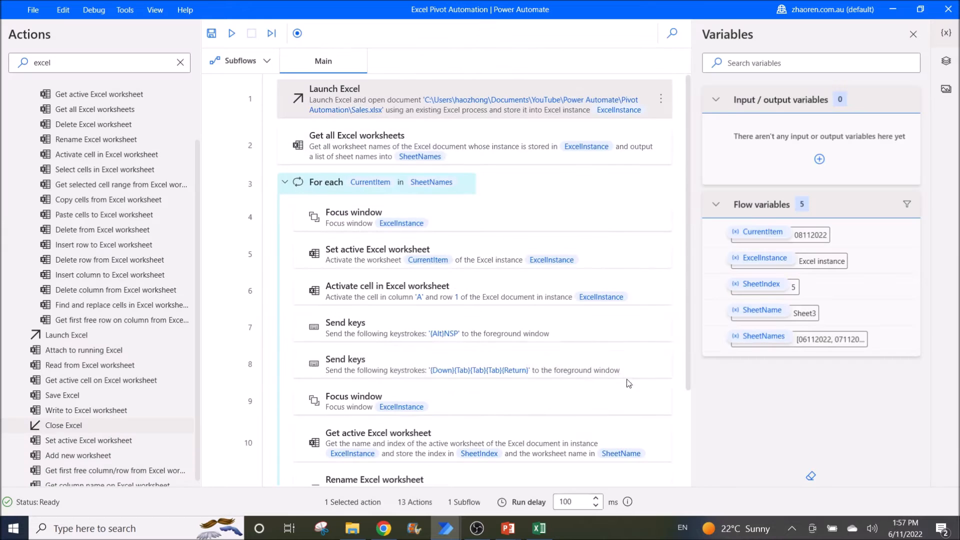
- Review the Get all Excel worksheets action and inspect the contents of the SheetNames variable
double_click(498, 163)
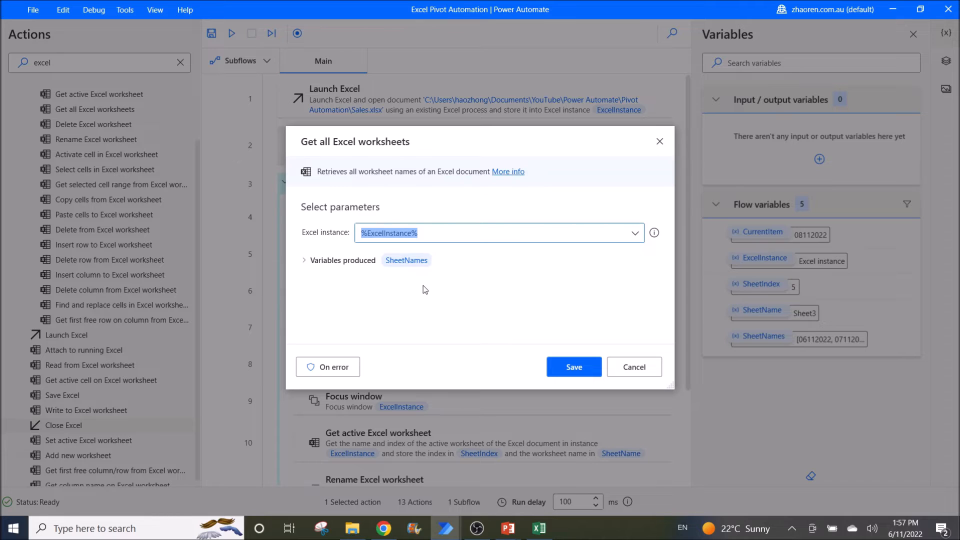
click(628, 372)
click(909, 341)
click(876, 343)
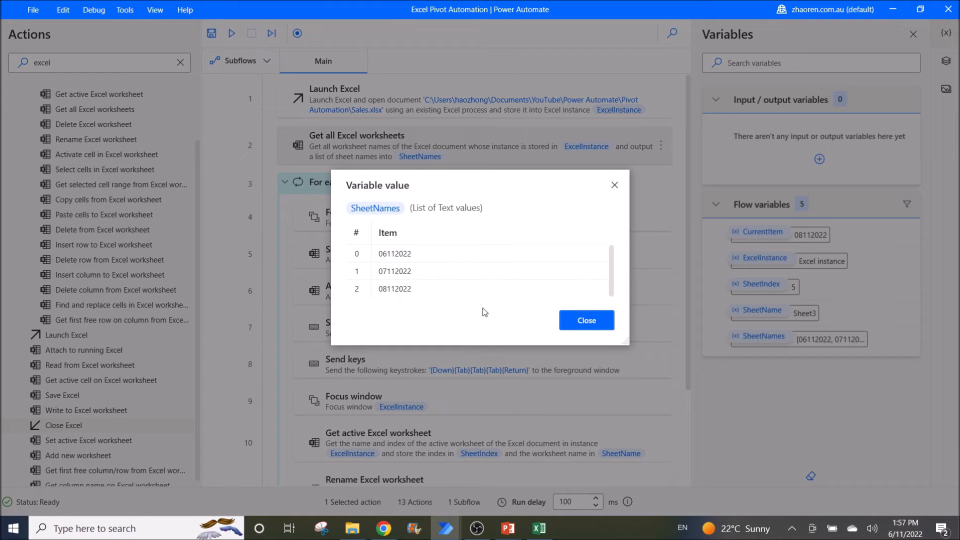
click(586, 321)
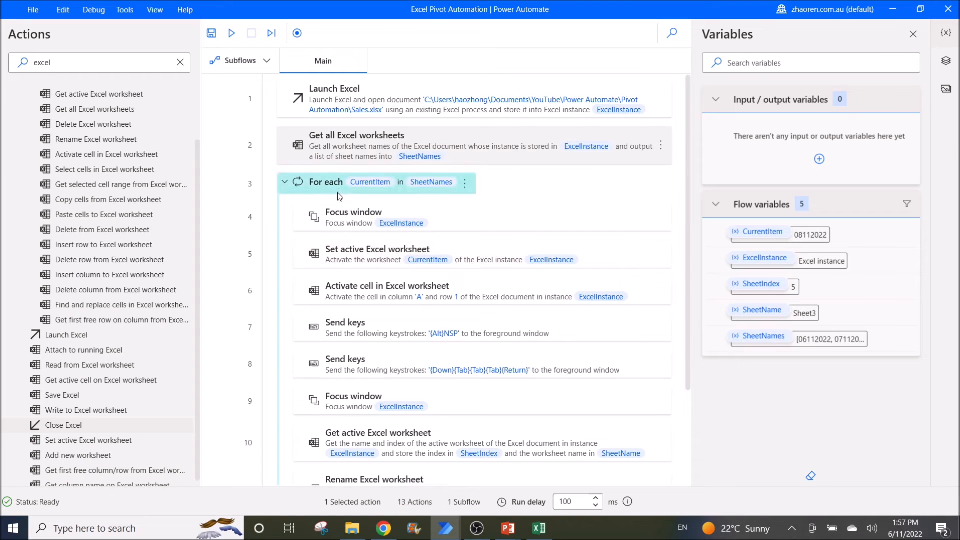
- Review the For each loop's parameters and the settings of the first Focus window action inside it
double_click(374, 193)
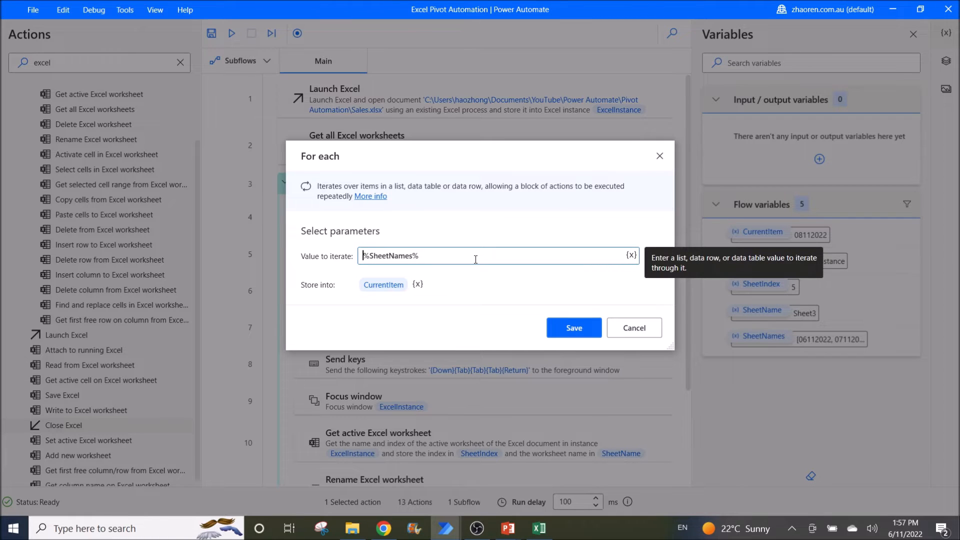
click(635, 328)
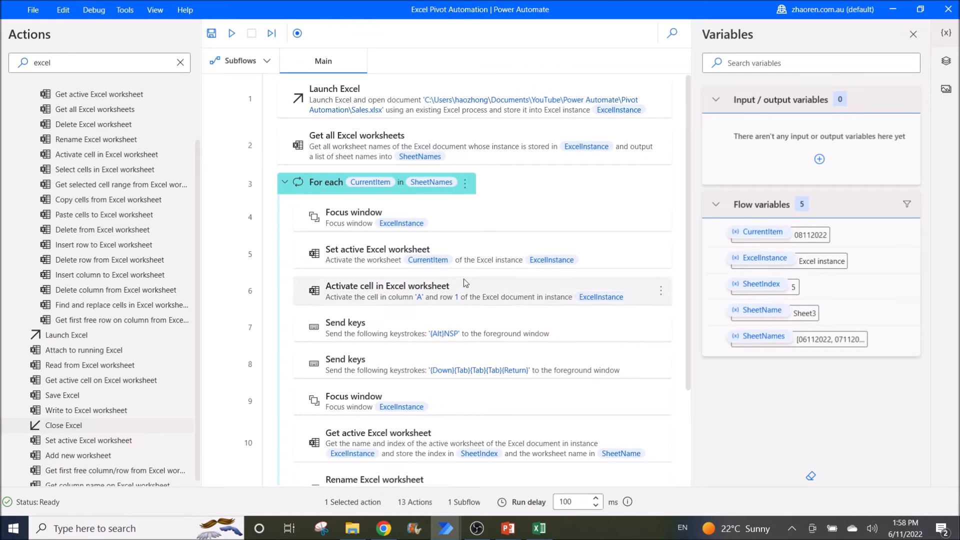
double_click(445, 226)
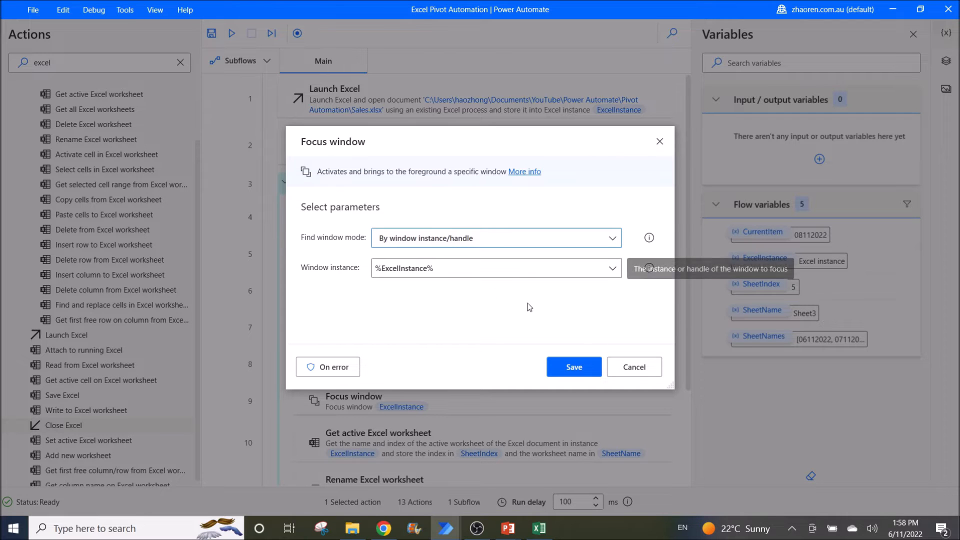
click(634, 369)
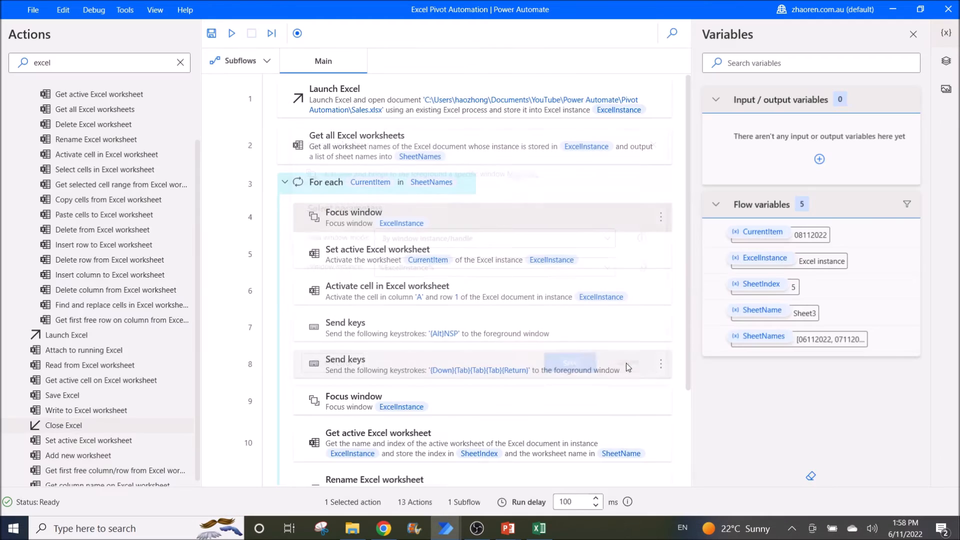
- Review the parameters of the Set active Excel worksheet and Activate cell in Excel worksheet actions
double_click(508, 263)
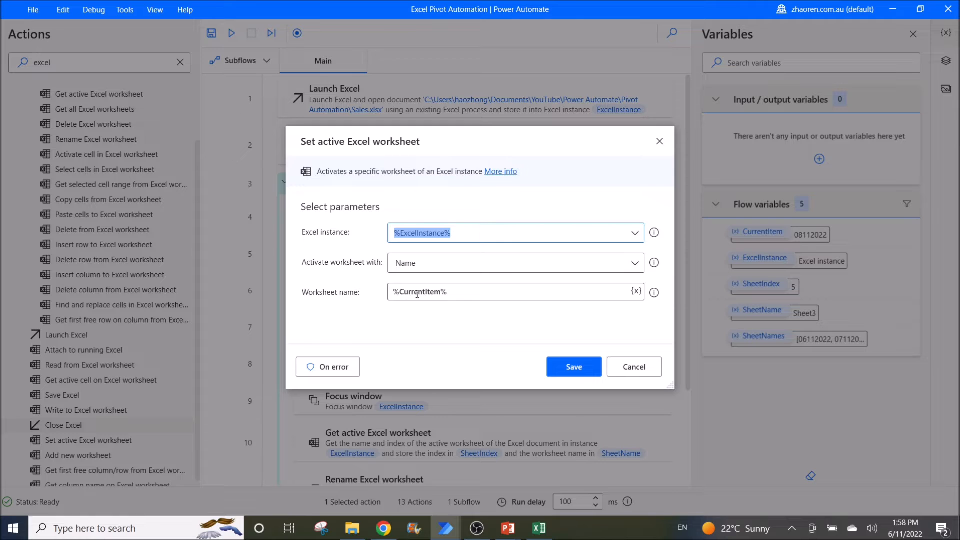
click(634, 367)
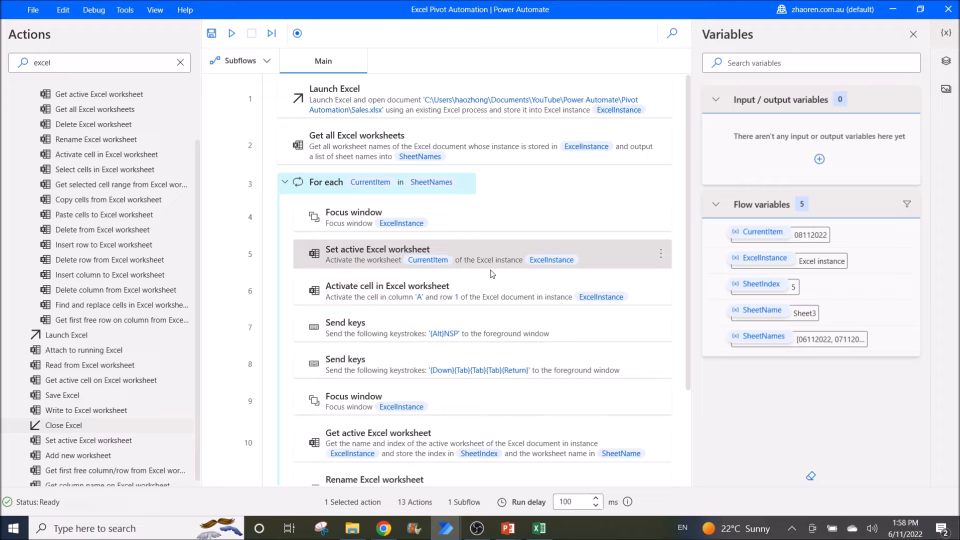
double_click(491, 287)
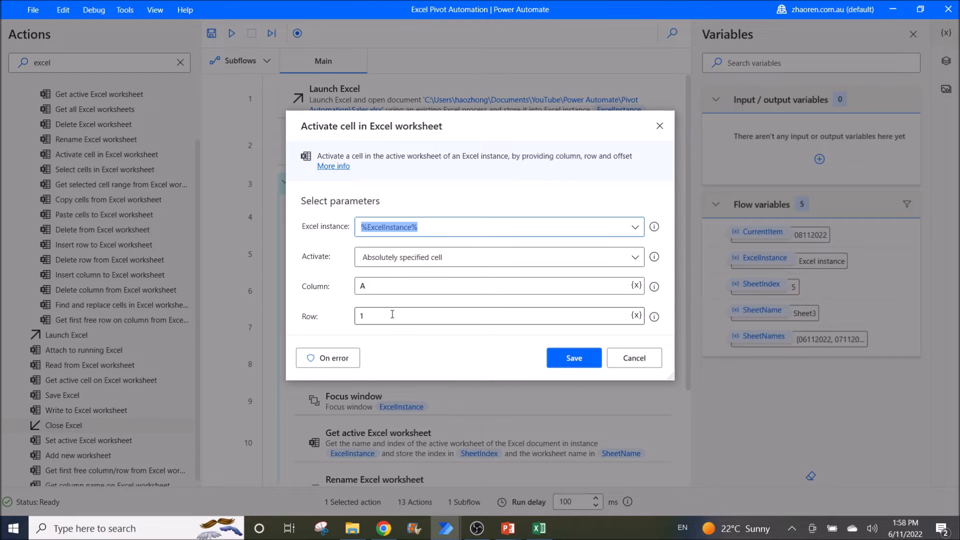
click(644, 358)
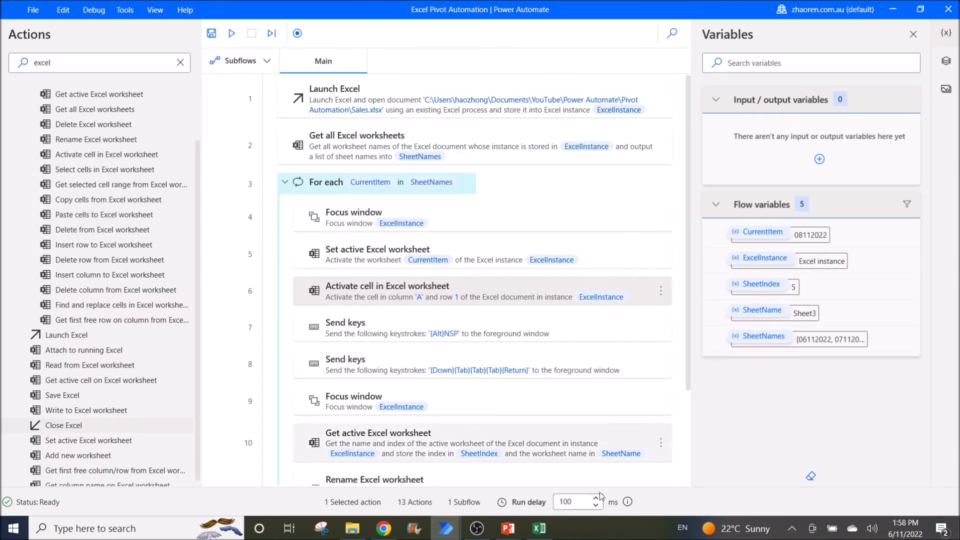
- Switch to Sales.xlsx in Excel, highlight the data range A1:C13 on sheet 06112022 and reselect cell A1
click(538, 533)
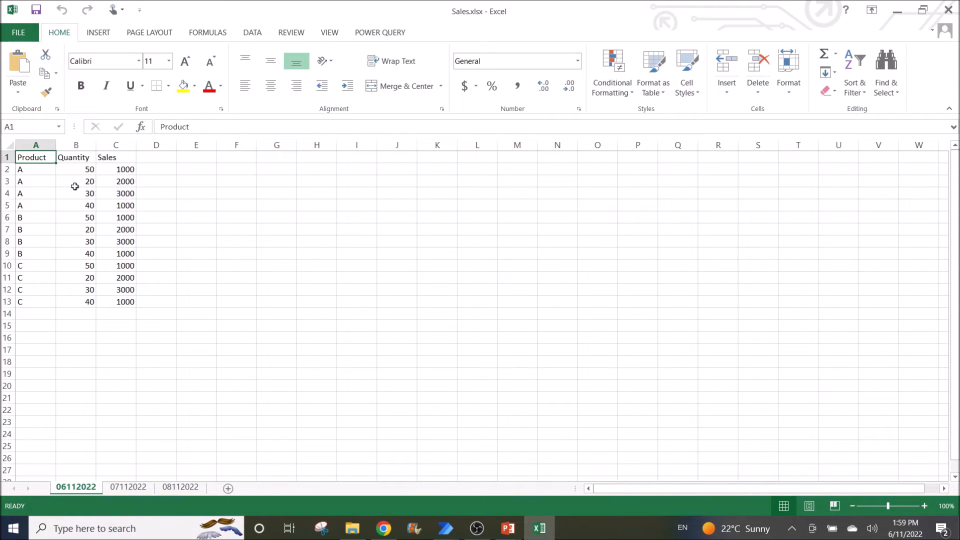
mouse_move(37, 155)
mouse_down()
mouse_move(96, 292)
mouse_move(129, 299)
mouse_up()
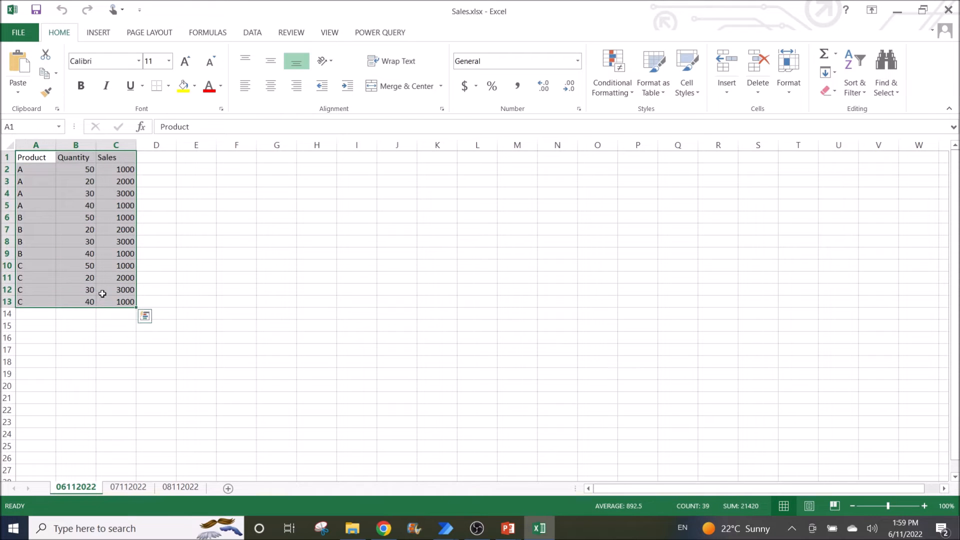
click(22, 156)
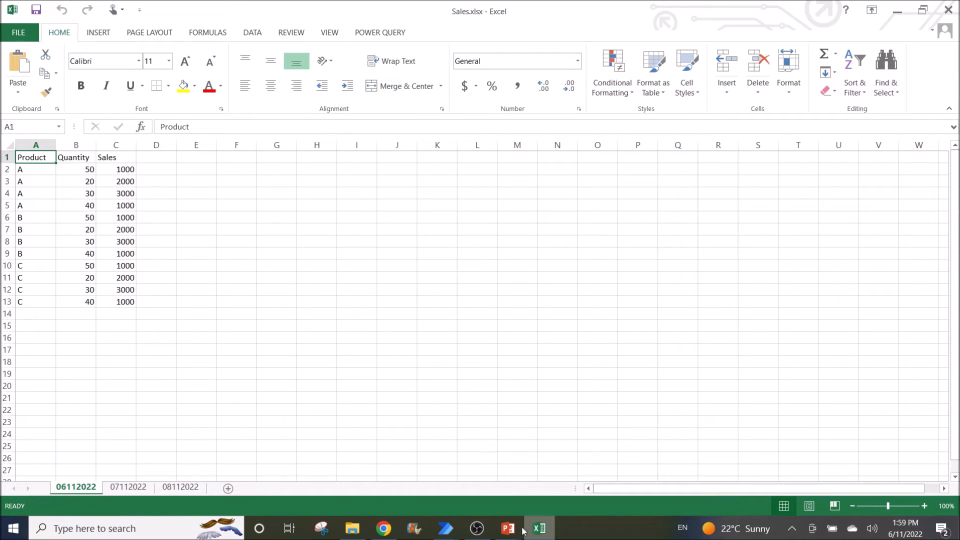
- Switch to the Excel Pivot Automation flow in Power Automate and review the parameters of the first Send keys action
click(459, 528)
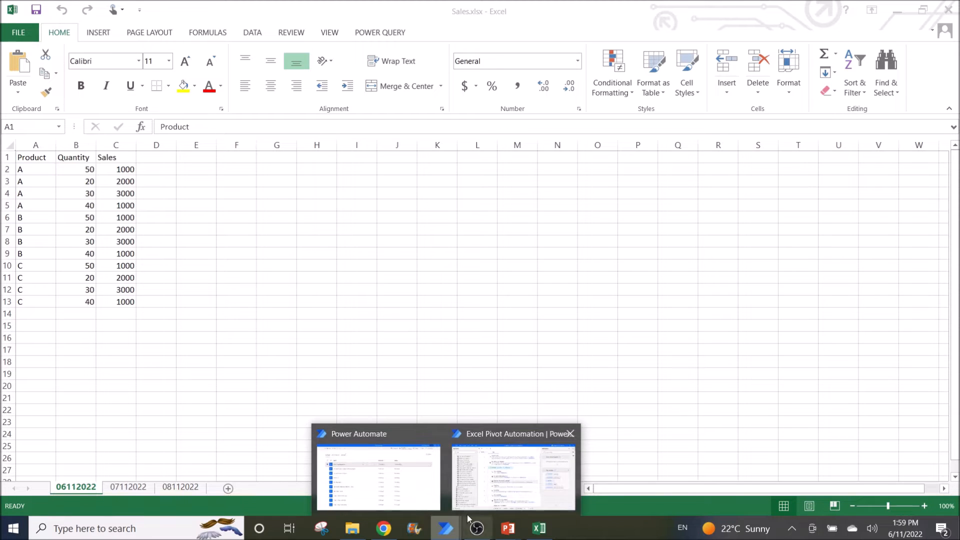
click(480, 475)
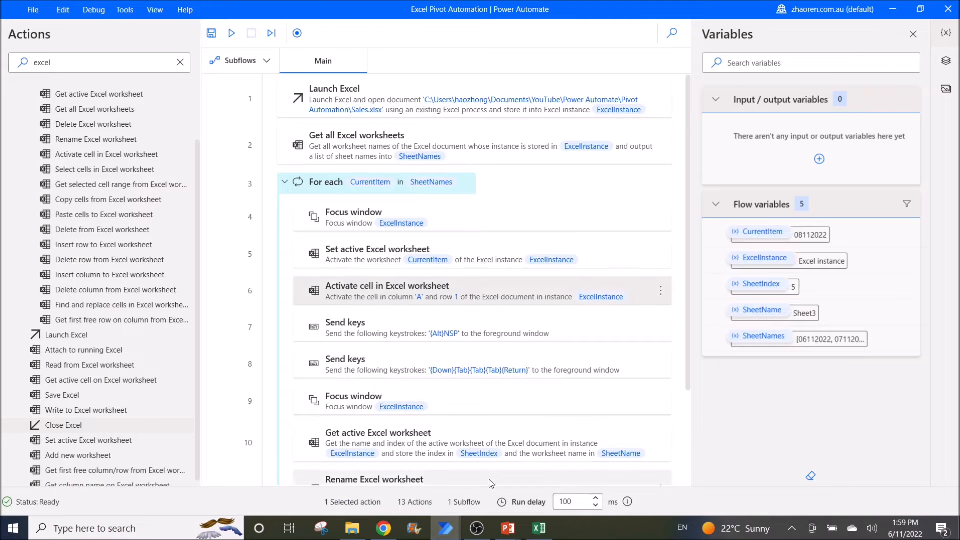
click(350, 337)
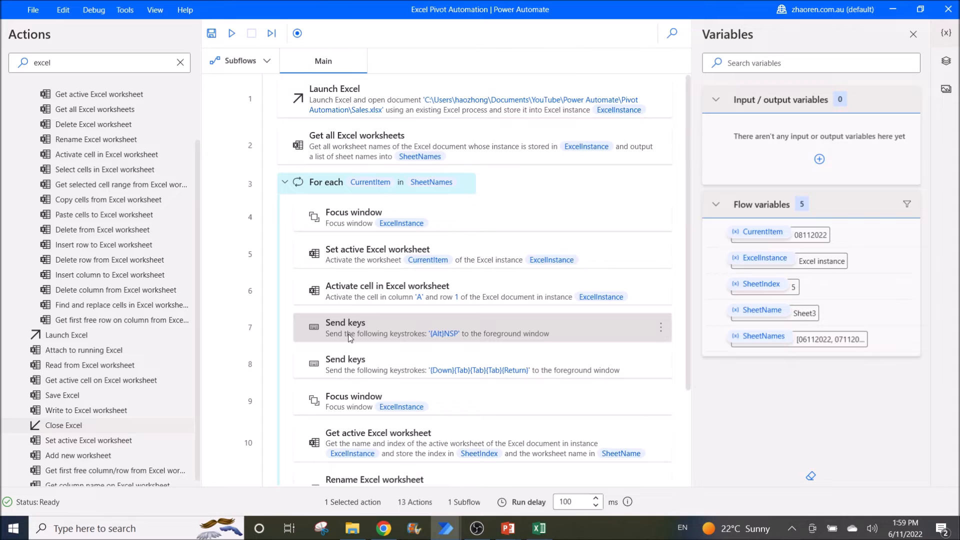
double_click(350, 338)
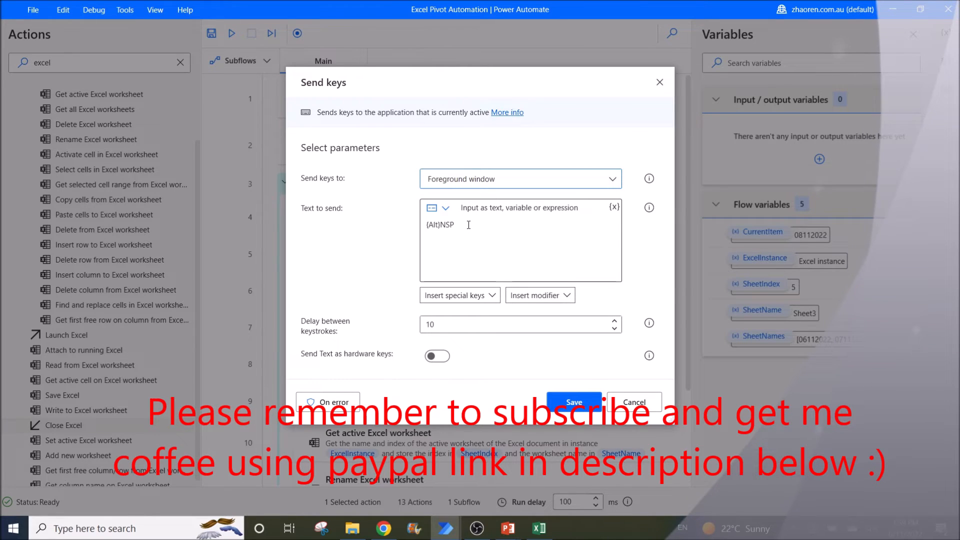
click(574, 402)
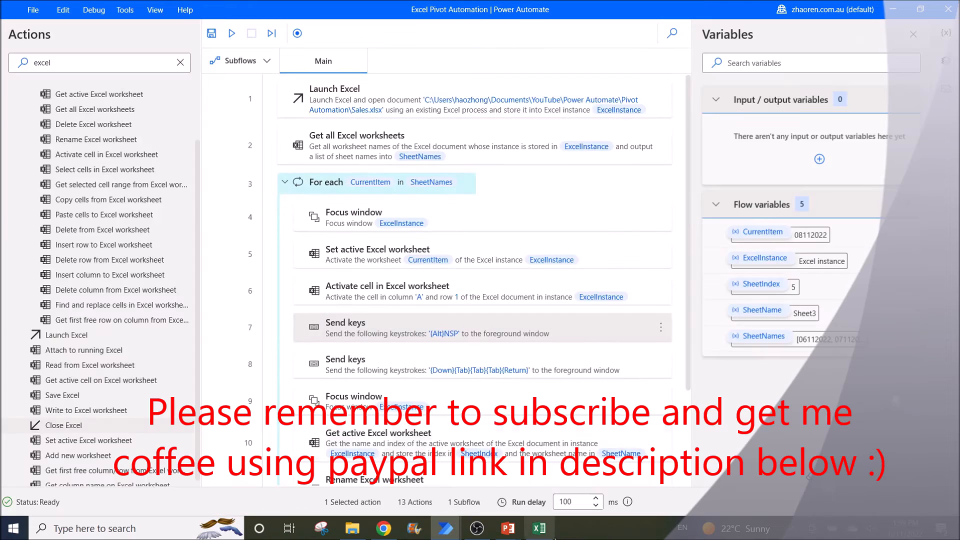
- Switch to Sales.xlsx in Excel and open Recommended PivotTables for the data on sheet 06112022
click(550, 534)
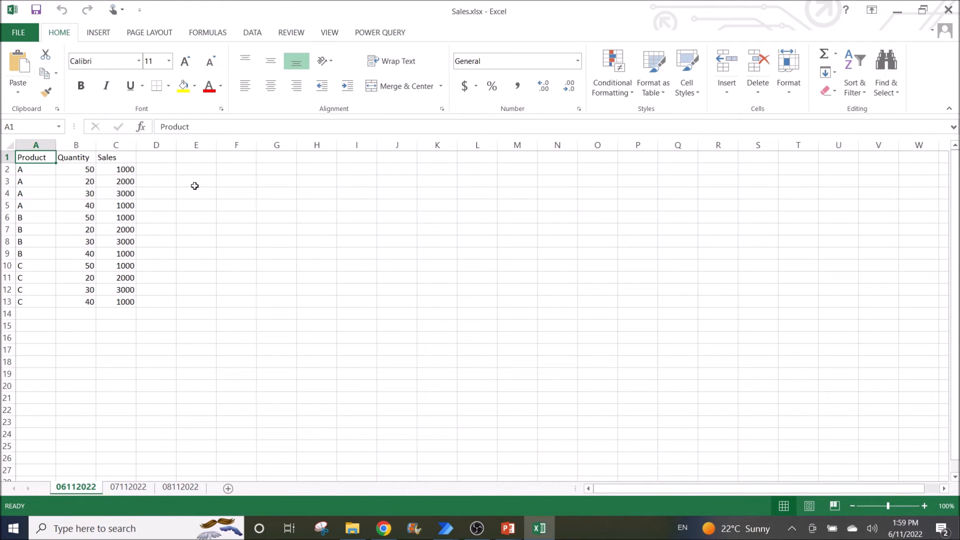
key(alt)
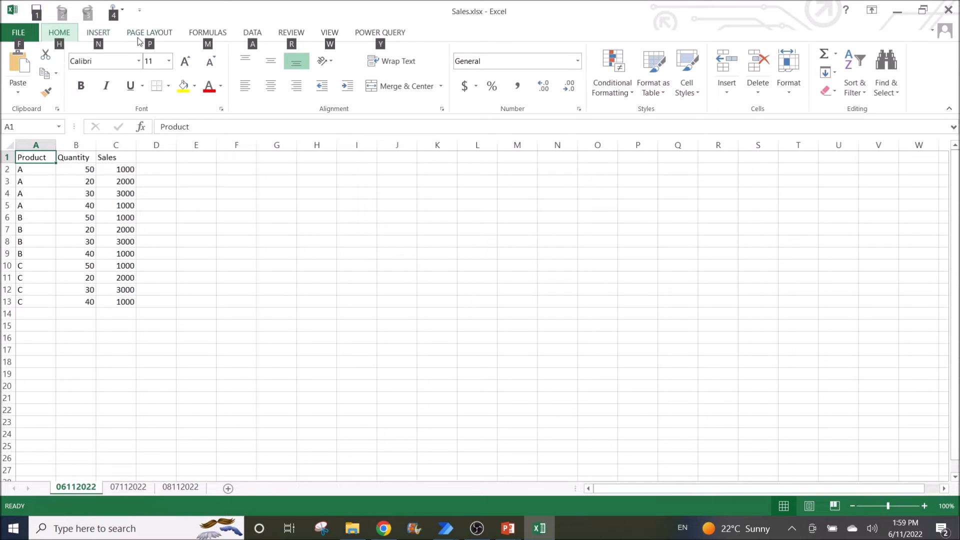
key(n)
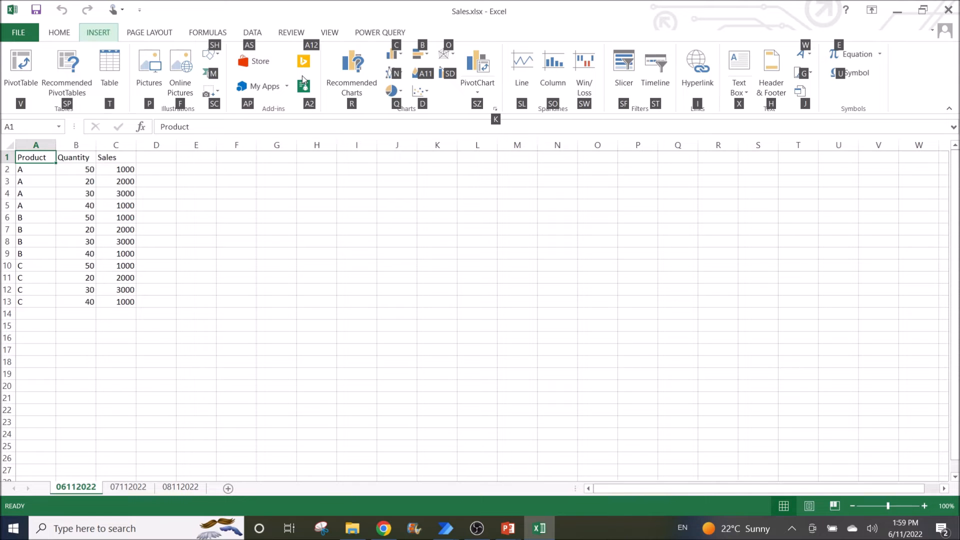
key(s)
key(p)
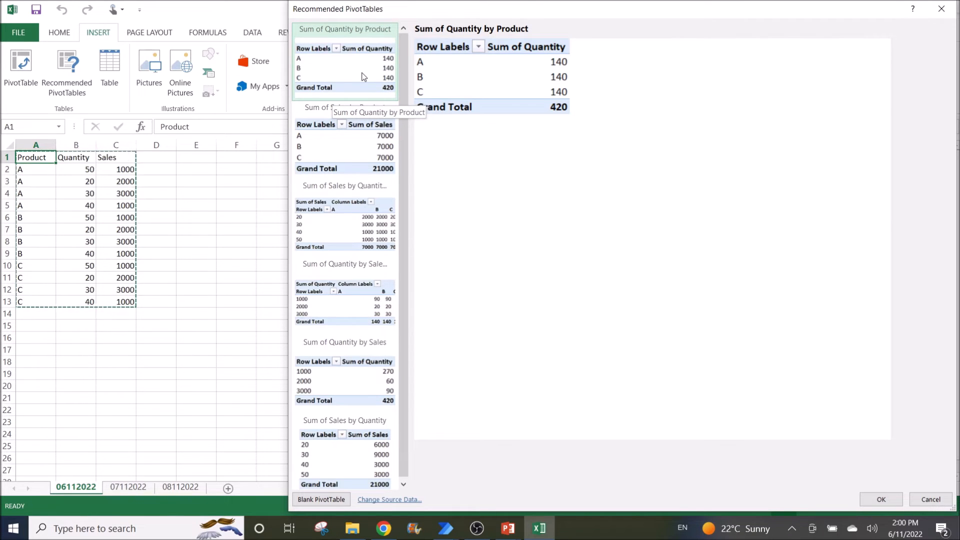
- Browse the recommended pivot table layouts and select Sum of Sales by Product
key(Down)
key(Down)
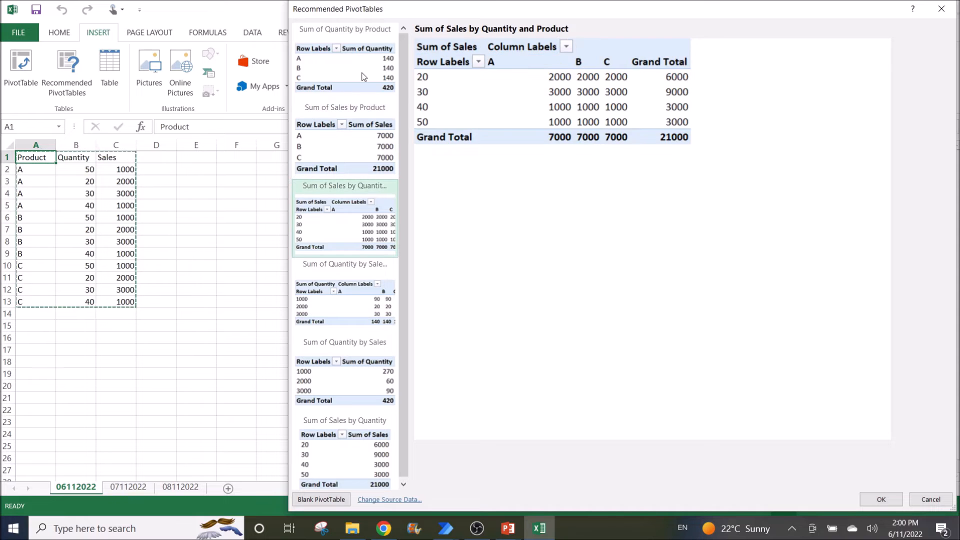
key(Down)
key(Up)
key(Up)
key(Up)
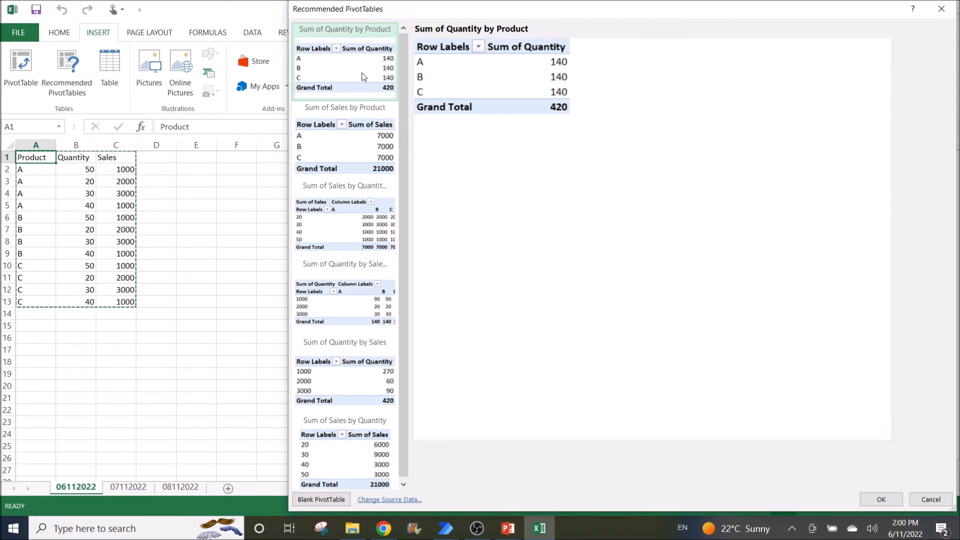
key(Down)
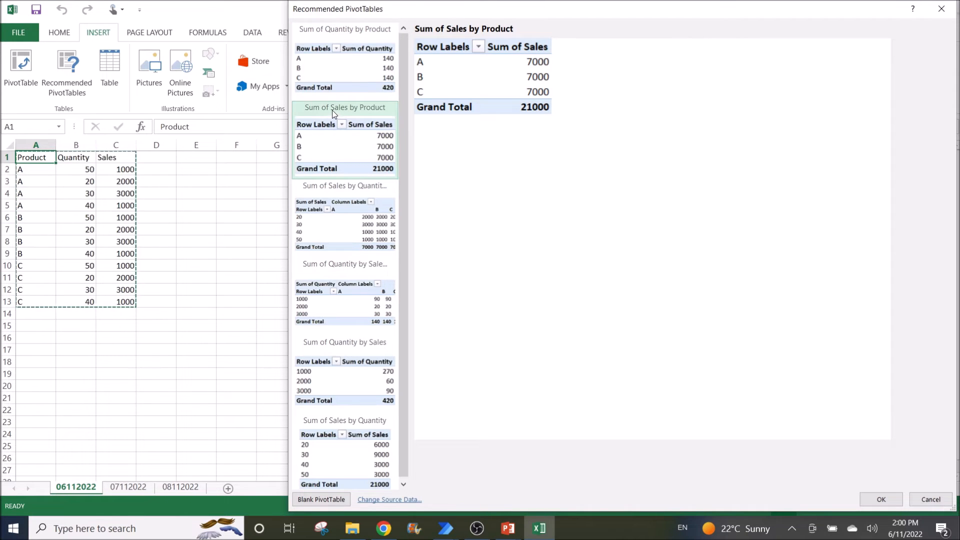
click(339, 85)
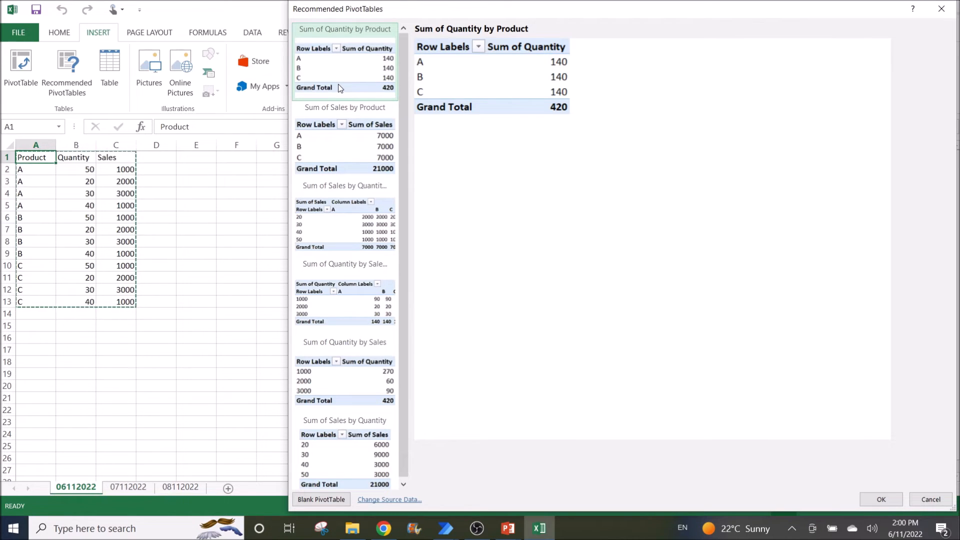
key(Down)
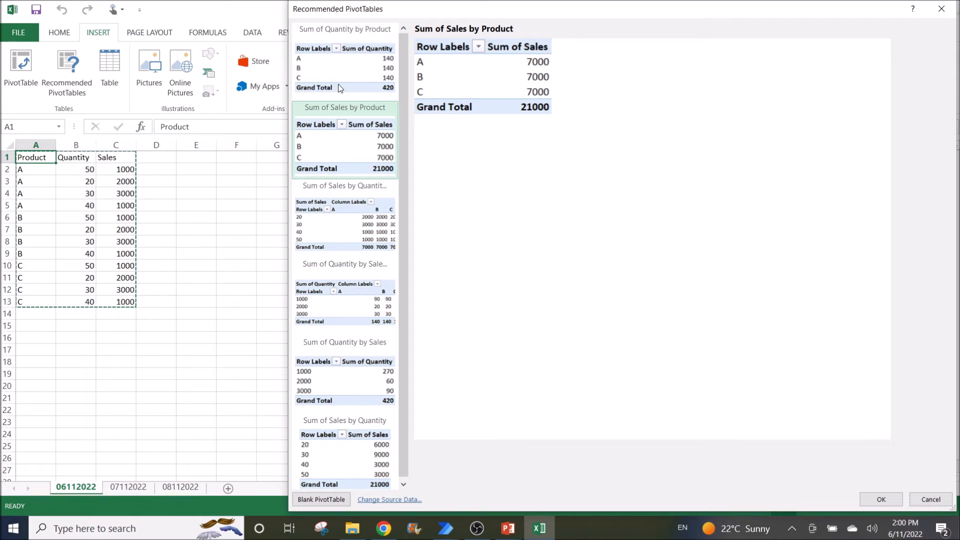
- Switch to the Power Automate flow, inspect the second Send keys action and highlight {Down} in its text to send
click(446, 530)
click(489, 496)
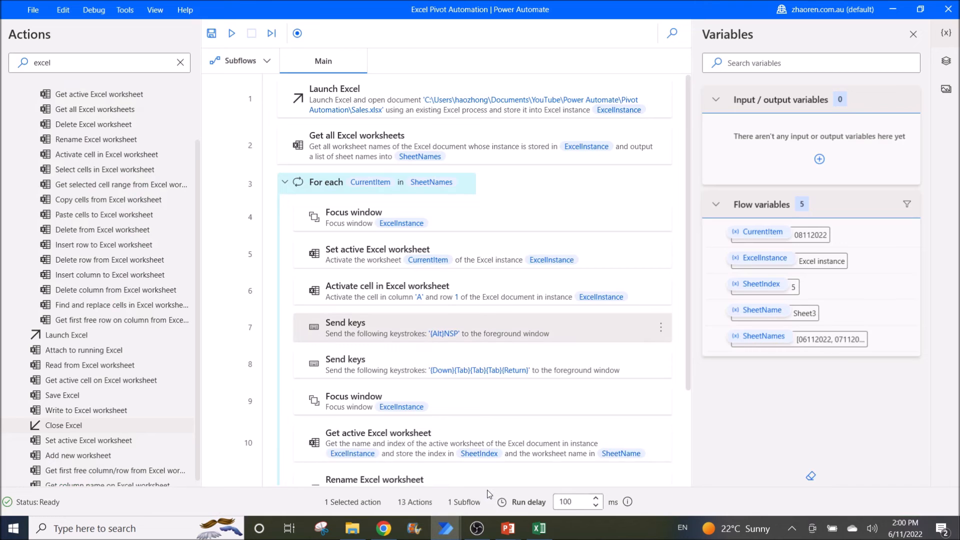
click(368, 375)
double_click(368, 375)
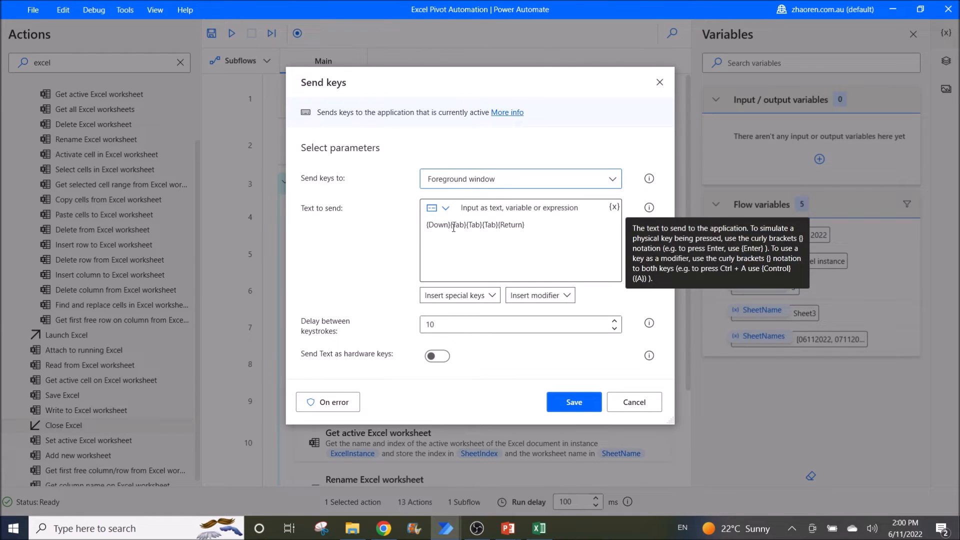
drag(452, 225, 415, 227)
- Switch to Excel and preview the Sum of Sales by Quantity and Product pivot table
click(540, 528)
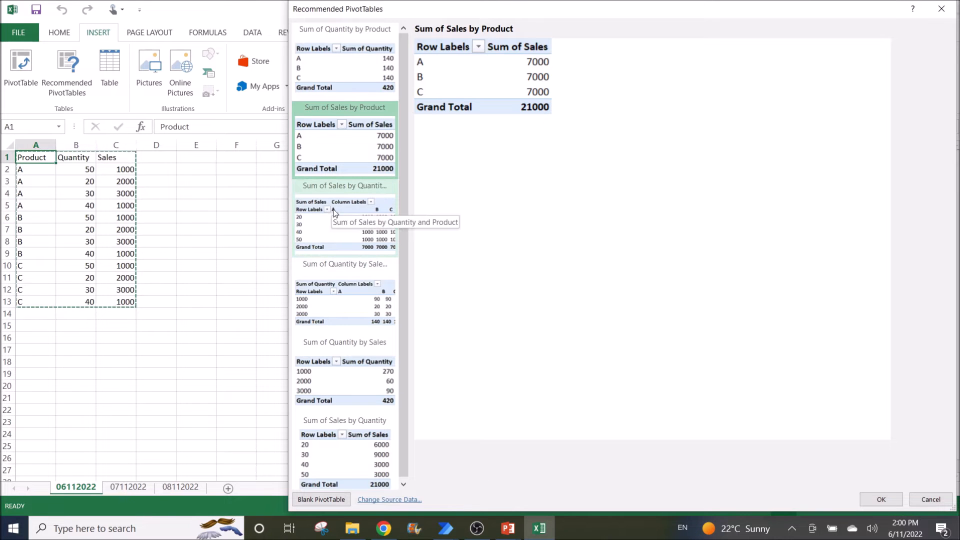
click(345, 216)
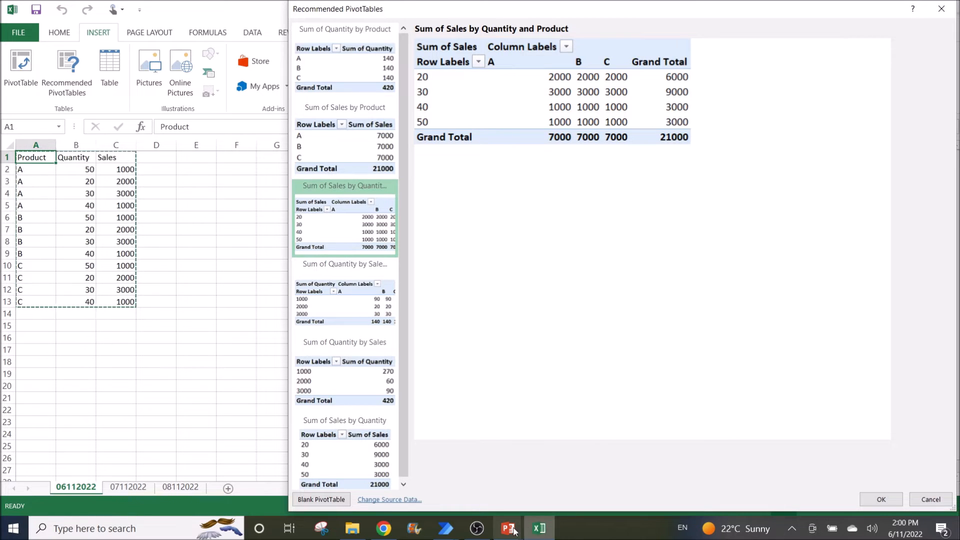
click(536, 530)
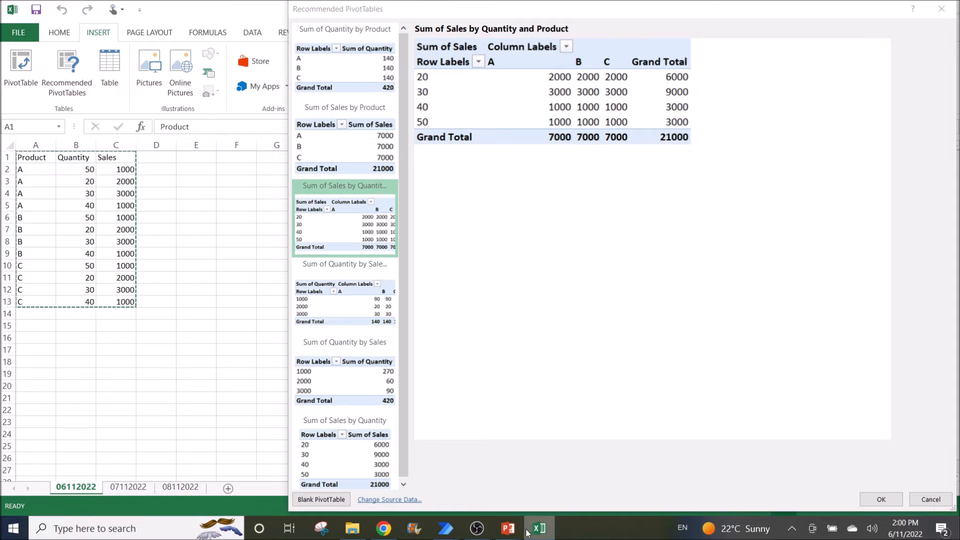
- Return to the Power Automate flow and insert a second {Down} at the start of the Send keys text
mouse_move(441, 534)
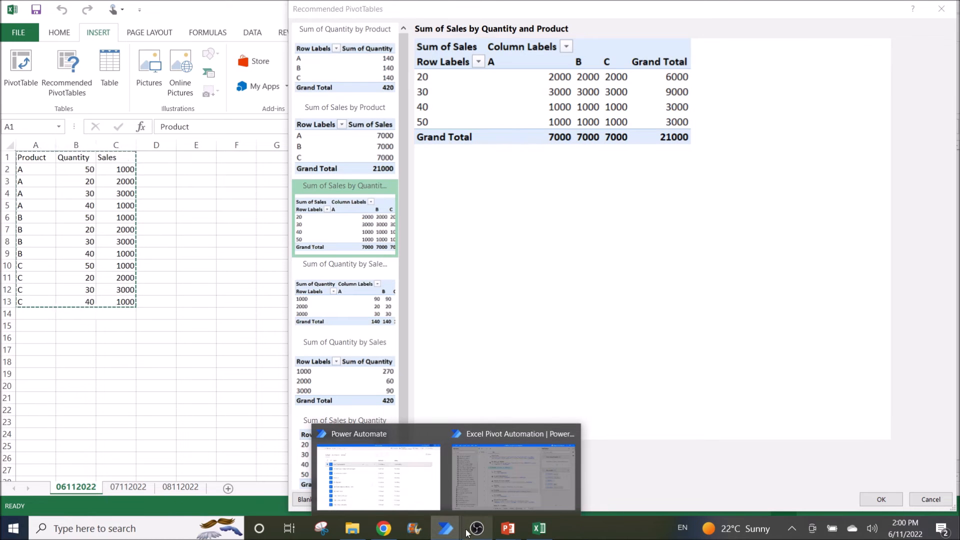
click(487, 497)
click(453, 229)
drag(452, 226, 418, 231)
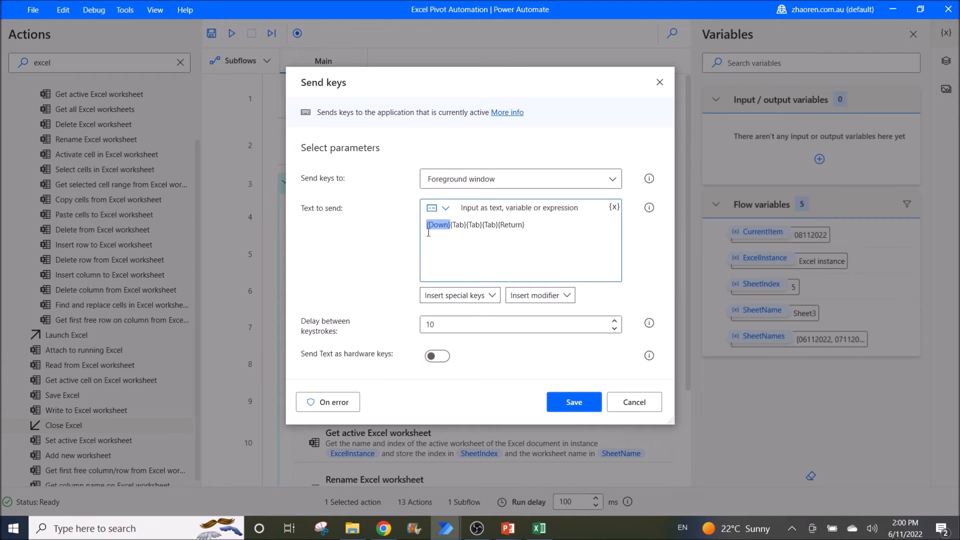
key(ctrl+c)
click(427, 226)
key(ctrl+v)
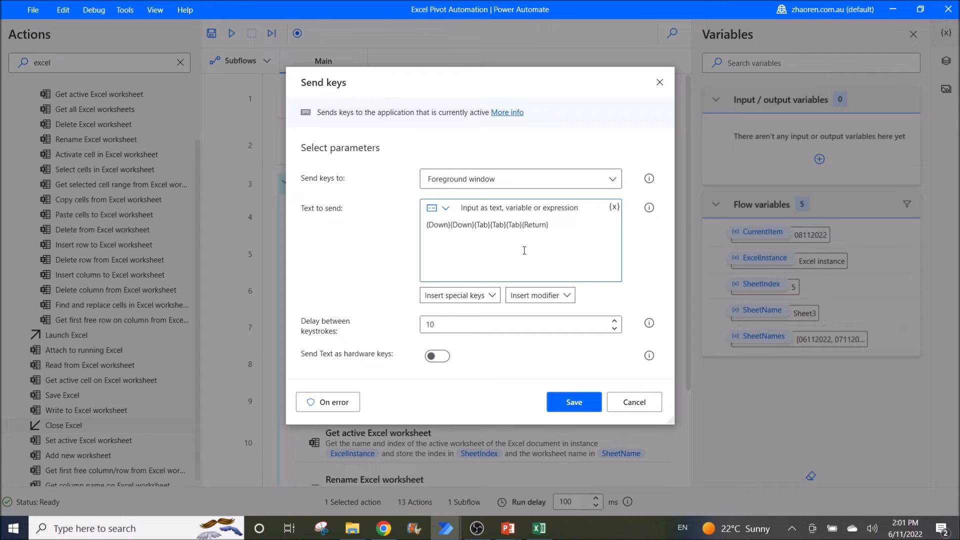
- Remove the extra {Down} from the Send keys text and close the action without saving
key(BackSpace)
key(BackSpace)
key(BackSpace)
key(BackSpace)
key(BackSpace)
key(BackSpace)
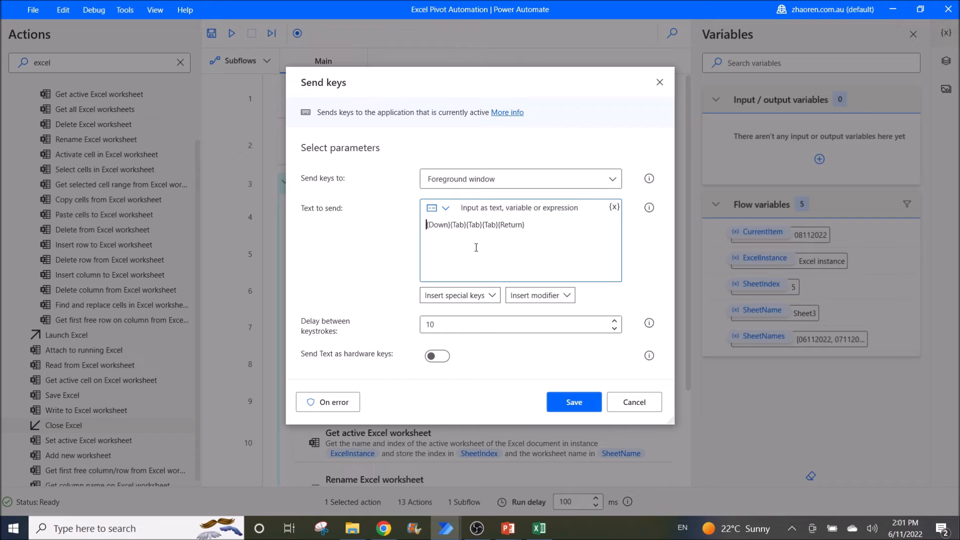
click(636, 406)
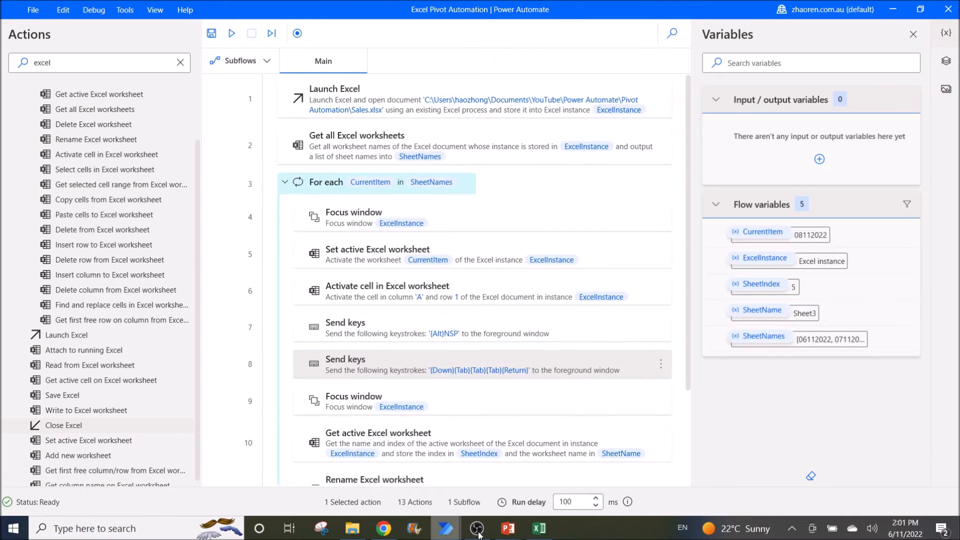
- Switch to Excel, select the Sum of Sales by Product pivot table and move the dialog's focus to OK
click(539, 528)
click(372, 77)
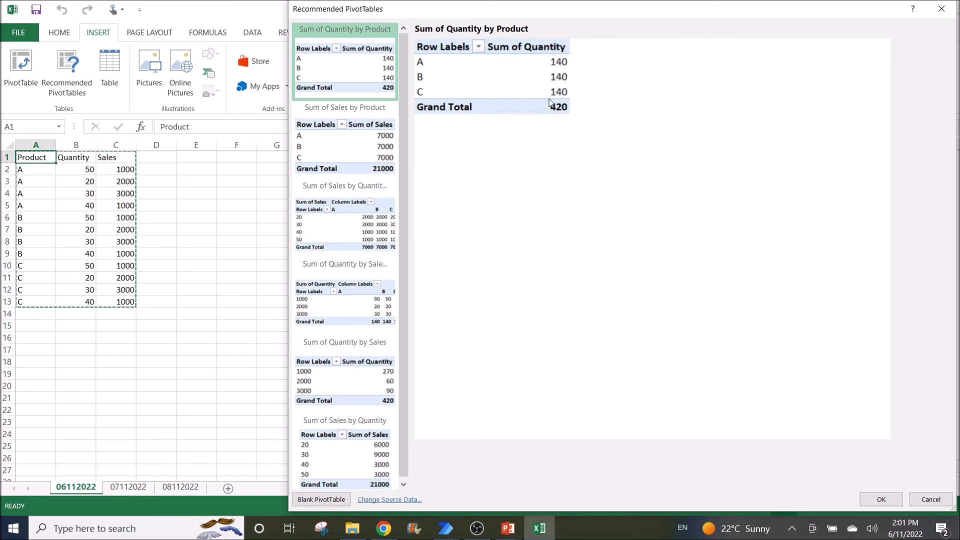
key(Down)
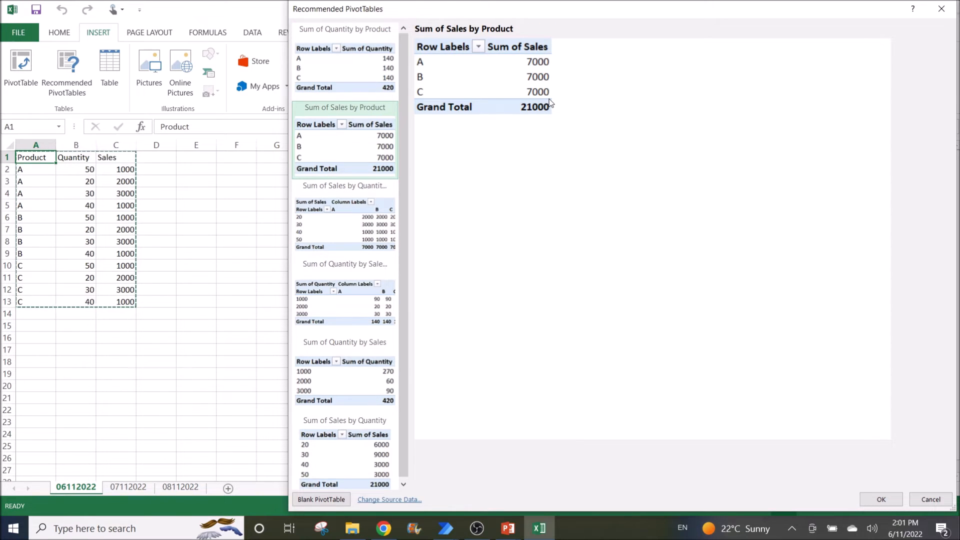
key(Tab)
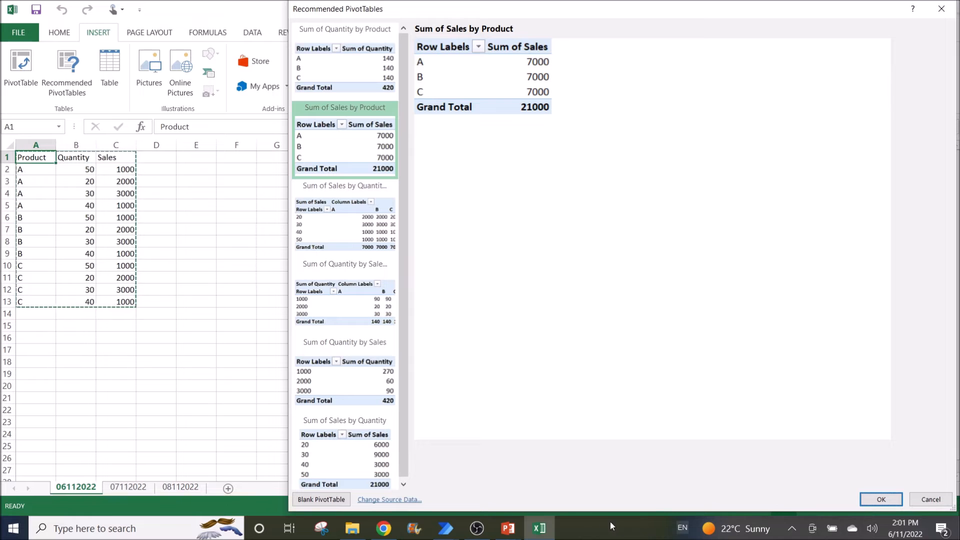
- Switch to the Power Automate flow, highlight {Return} in the second Send keys action and close it without saving
click(438, 531)
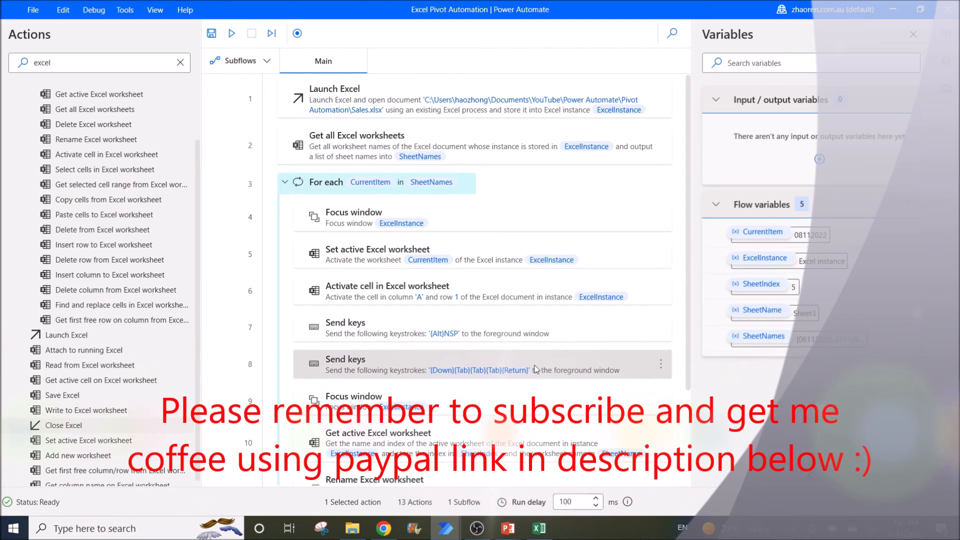
double_click(543, 361)
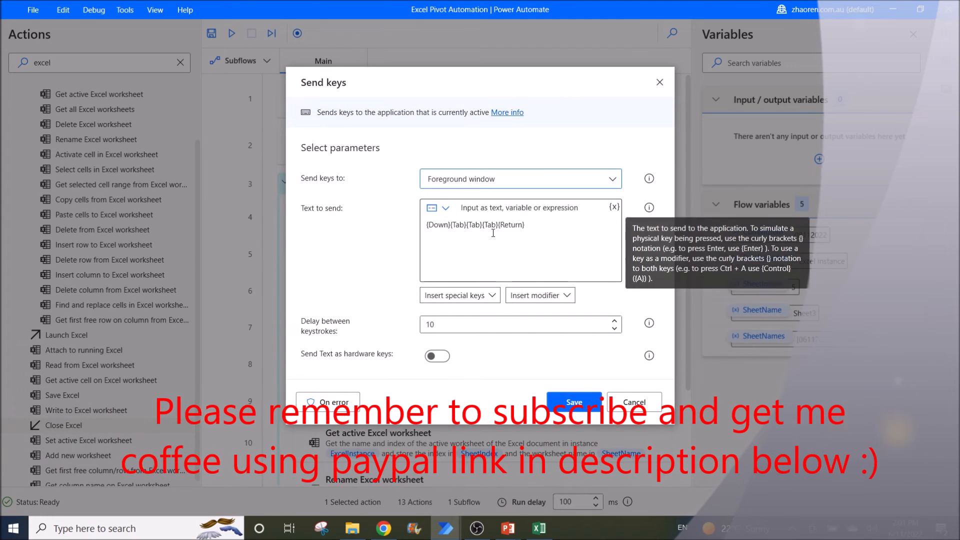
drag(498, 225, 529, 229)
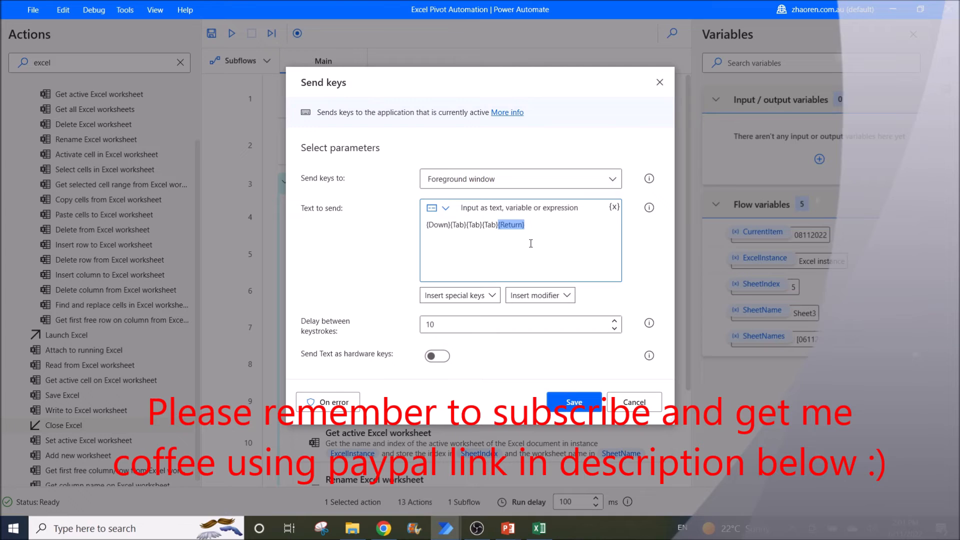
click(500, 229)
drag(528, 225, 498, 225)
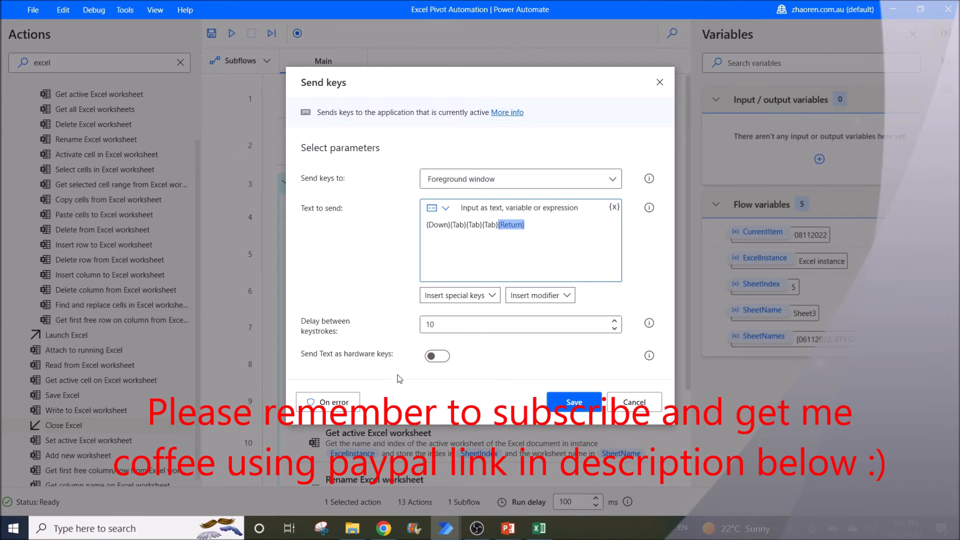
click(631, 402)
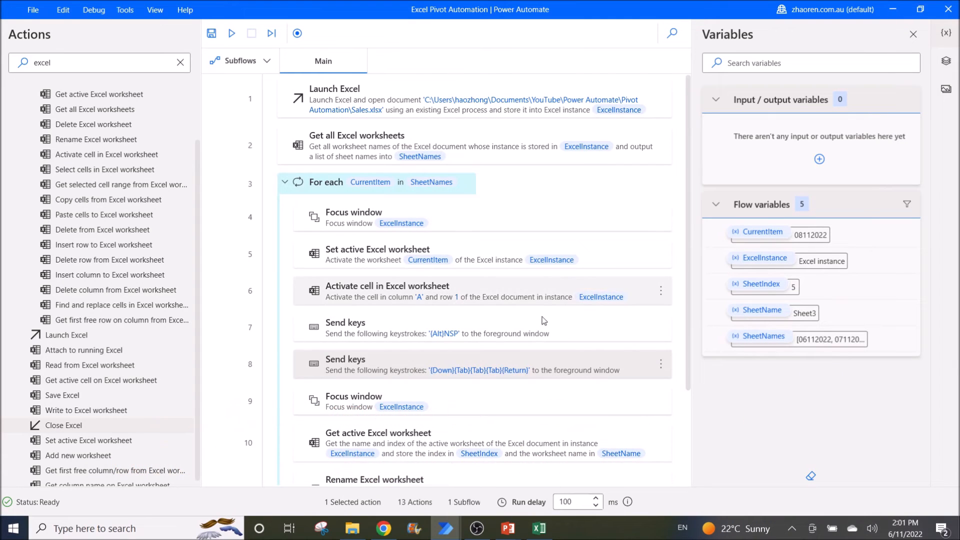
- Review the settings of the second Focus window action and open the parameters of the Get active Excel worksheet action
double_click(477, 395)
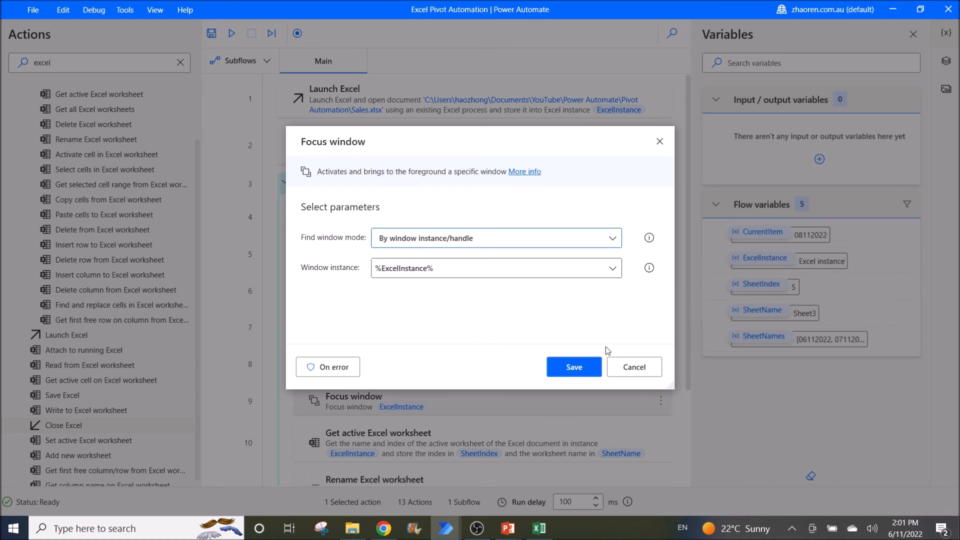
click(634, 367)
scroll(570, 280, down, 5)
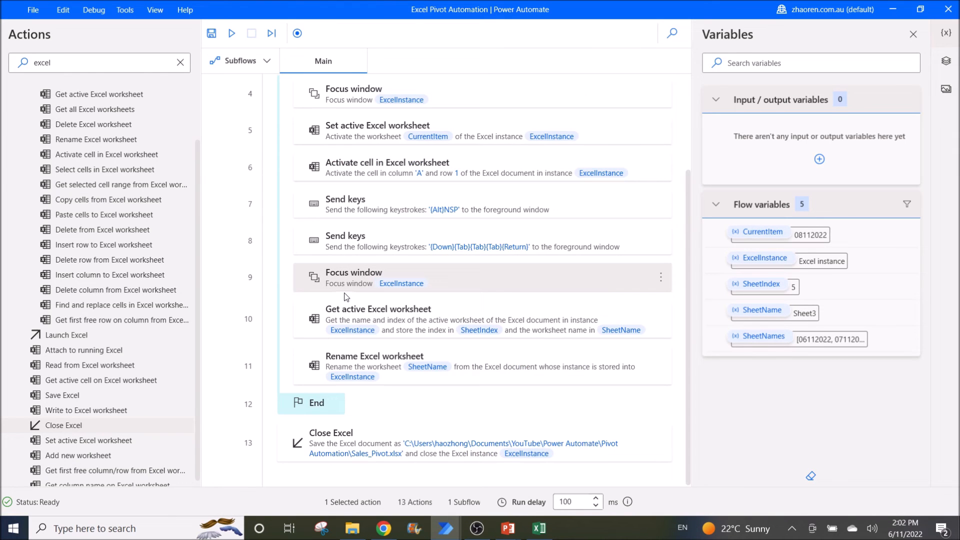
double_click(396, 326)
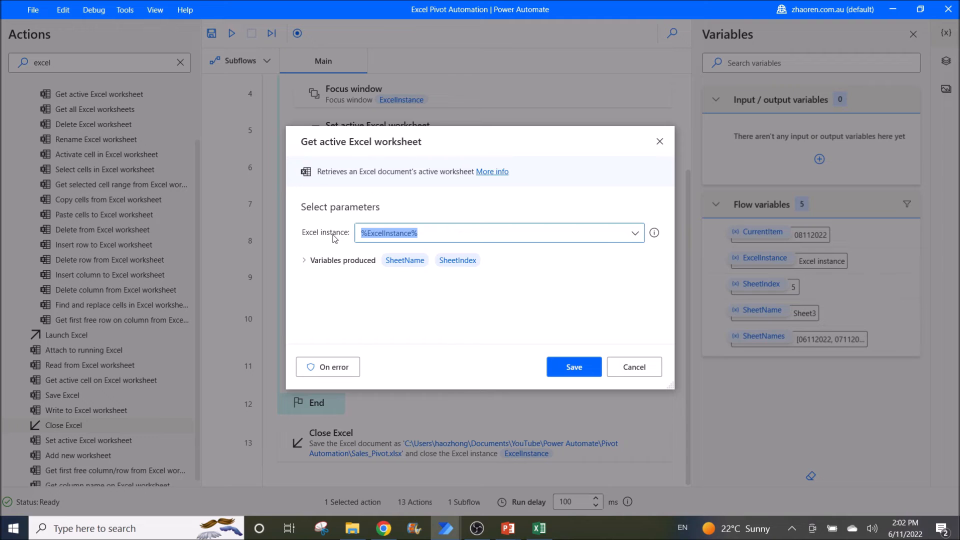
- Close the Get active Excel worksheet action without saving, switch to Excel and insert the selected Sum of Sales by Product pivot table
click(621, 367)
click(539, 528)
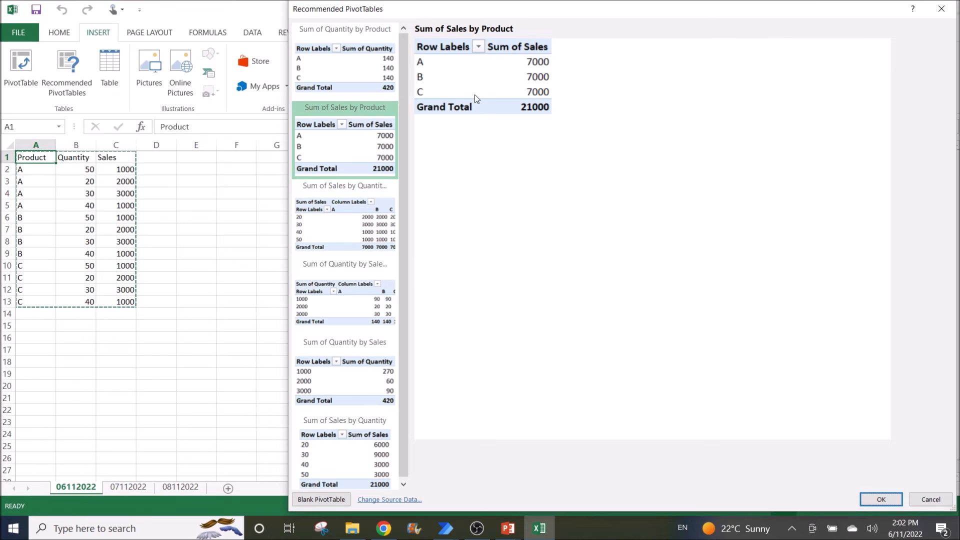
click(880, 499)
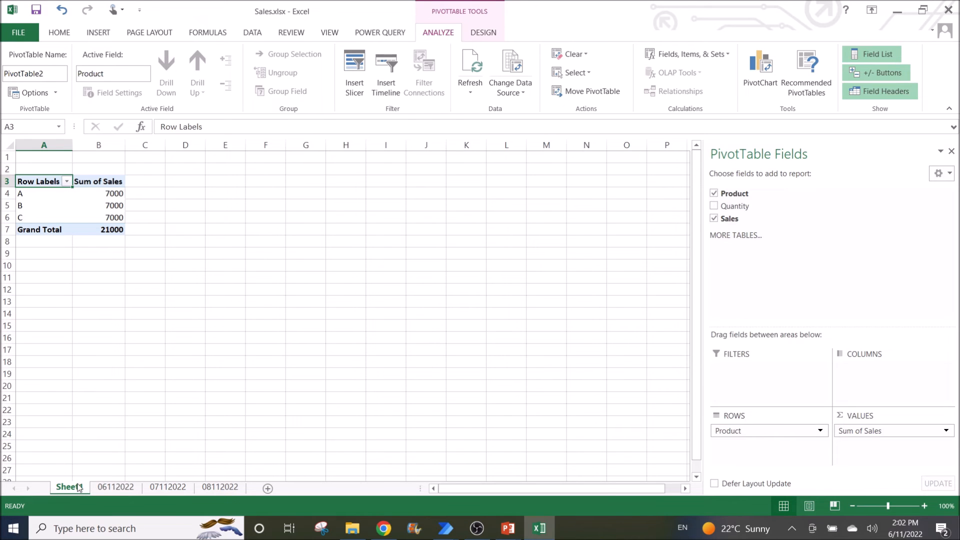
- Switch to the Power Automate flow, review the Get active Excel worksheet parameters and close the action without saving
mouse_move(445, 529)
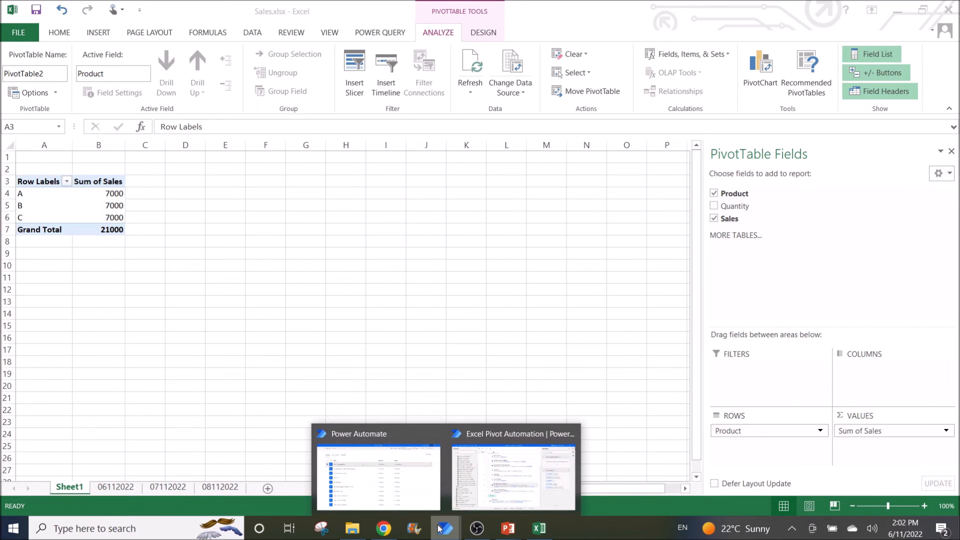
click(462, 477)
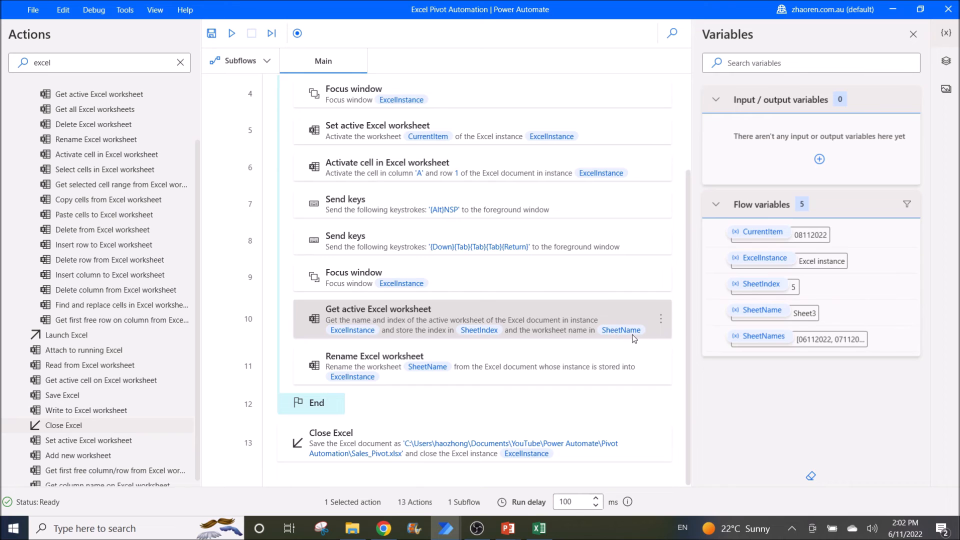
double_click(569, 333)
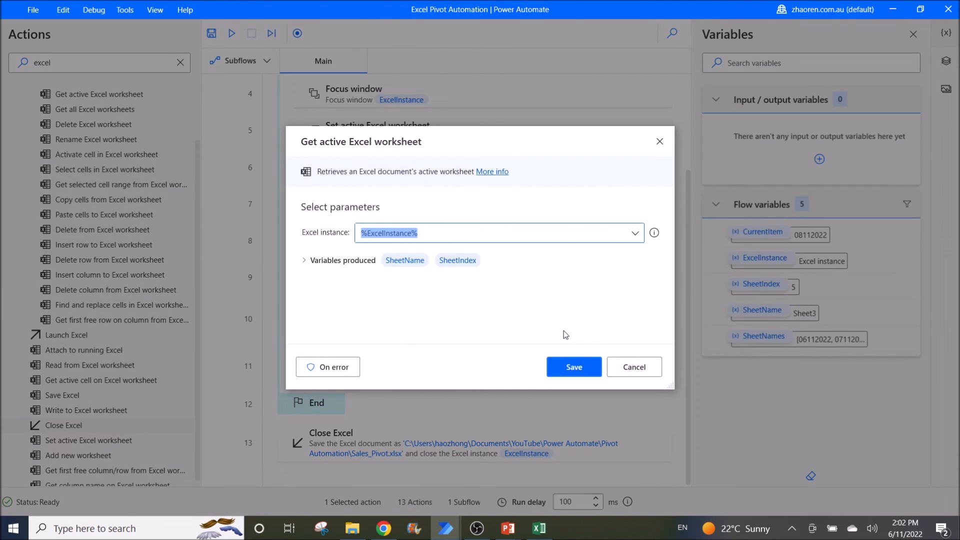
click(622, 366)
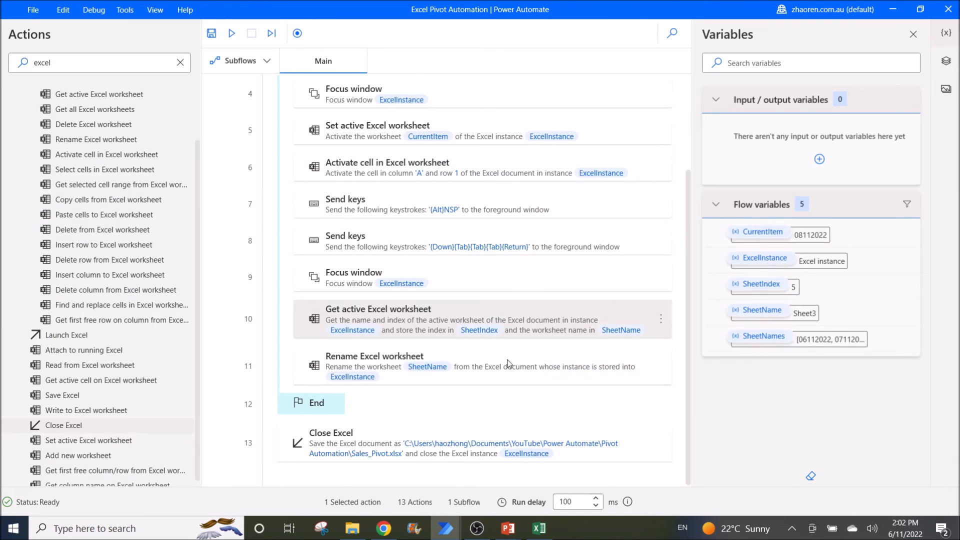
- Open the Rename Excel worksheet parameters, switch to the YouTube comments in Chrome and highlight "ast pt_" in the highlighted reply
click(349, 373)
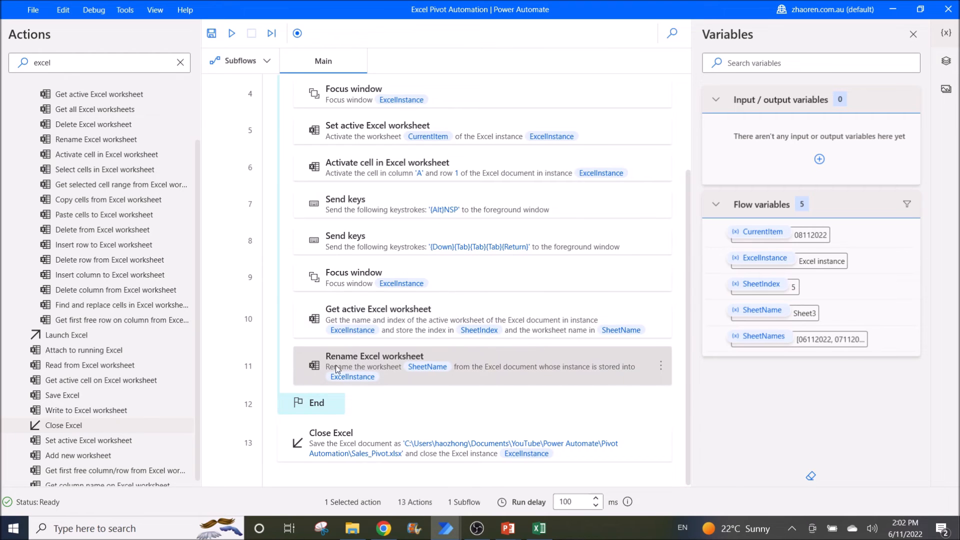
double_click(494, 378)
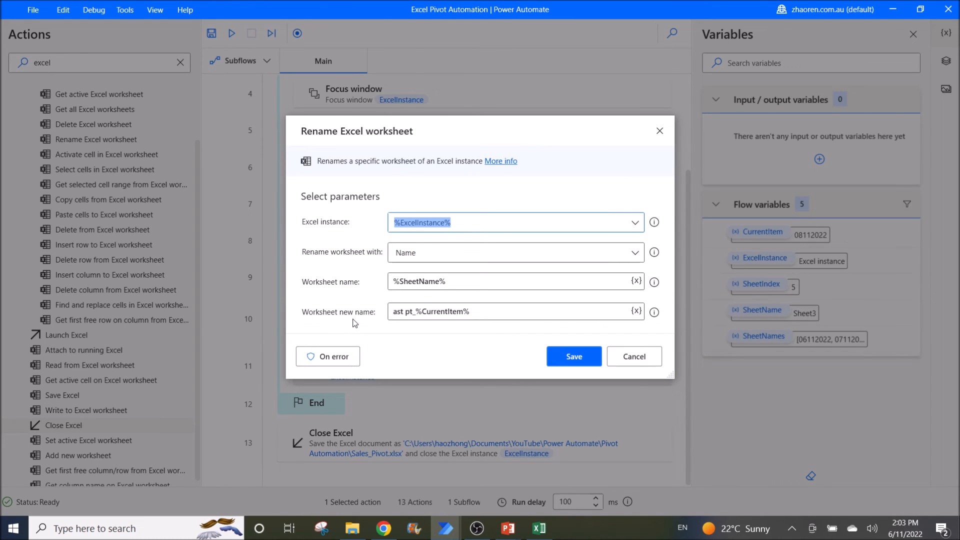
click(384, 528)
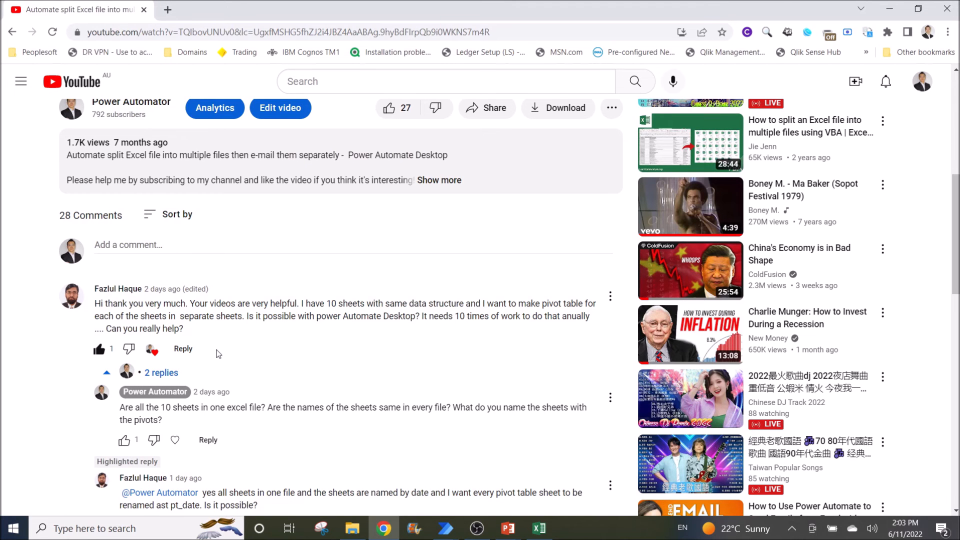
scroll(265, 365, down, 1)
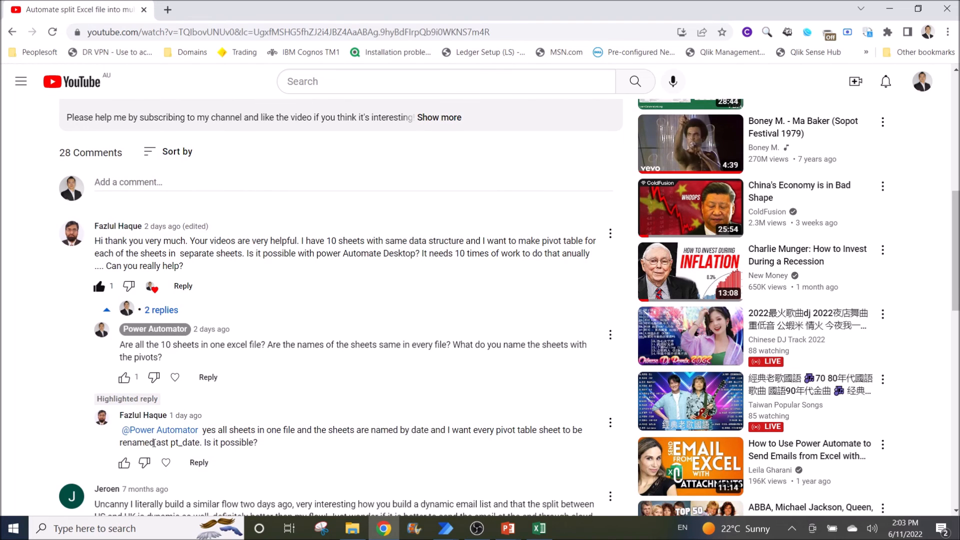
drag(159, 444, 174, 446)
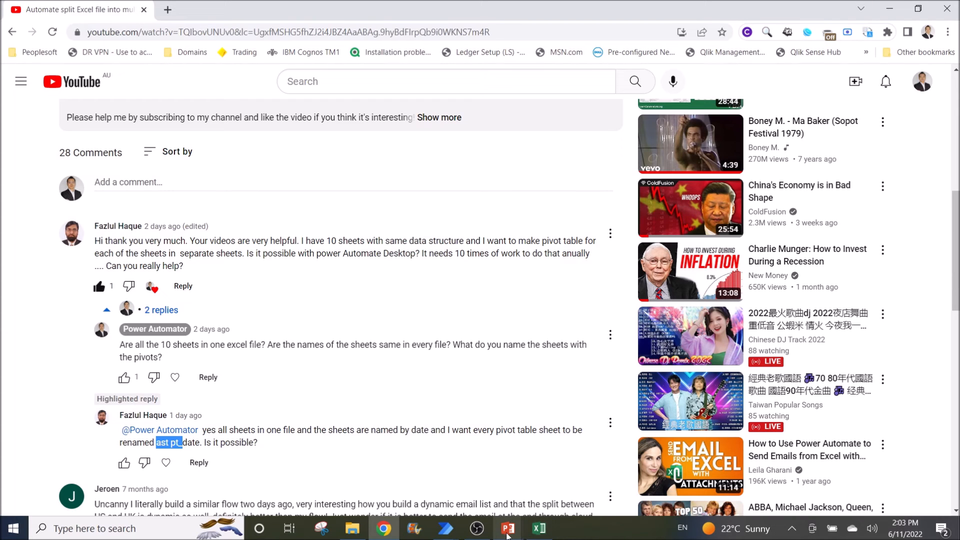
- Switch to the Power Automate flow, highlight ast pt_ and %CurrentItem% in the worksheet's new name, and close the rename action without saving
mouse_move(446, 528)
click(482, 493)
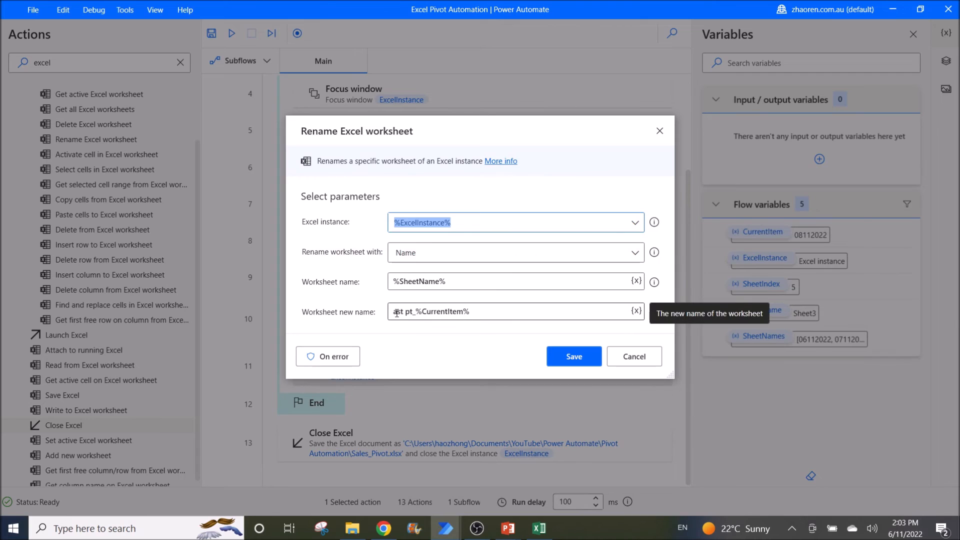
drag(397, 313, 413, 313)
click(435, 316)
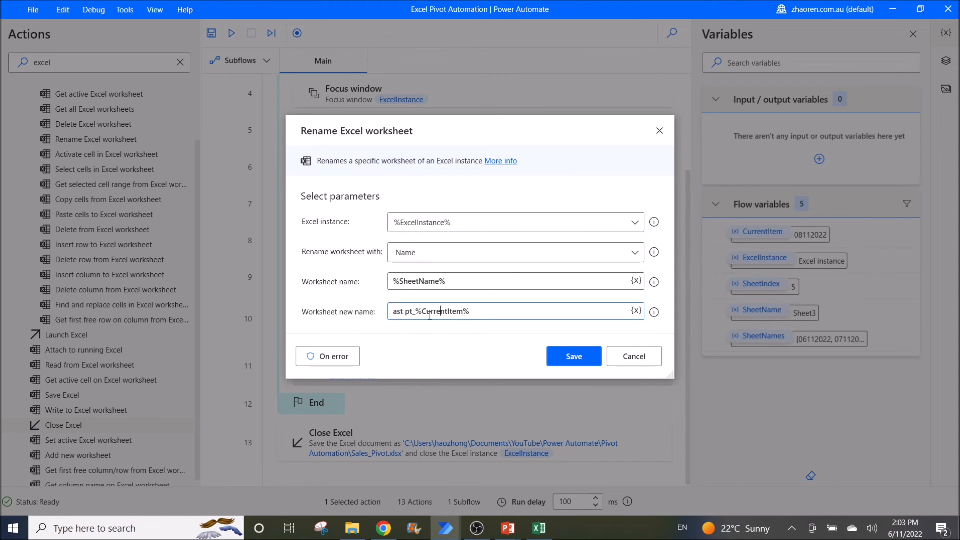
drag(419, 313, 480, 311)
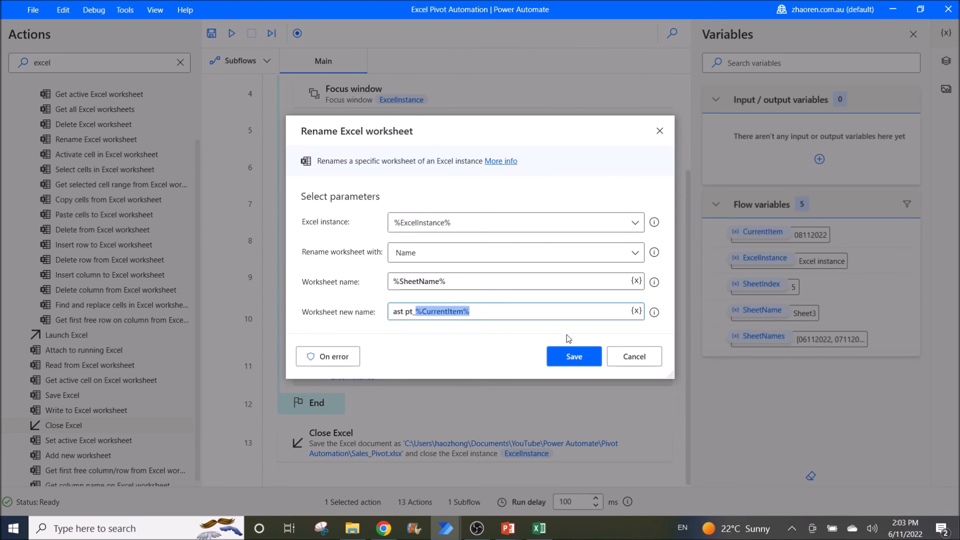
click(633, 356)
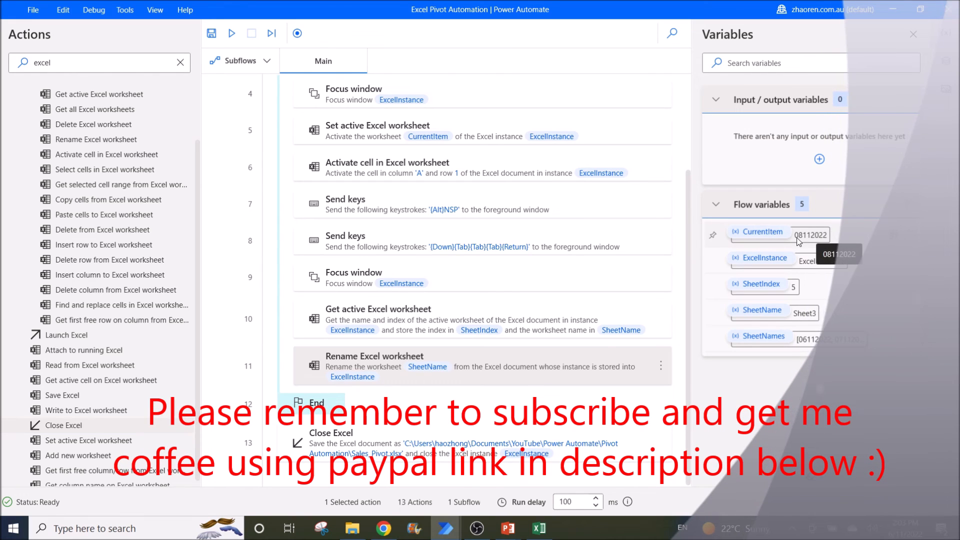
- Check the new pivot sheet in Excel, then switch to File Explorer and open Sales_Pivot.xlsx from the Pivot Automation folder
click(536, 531)
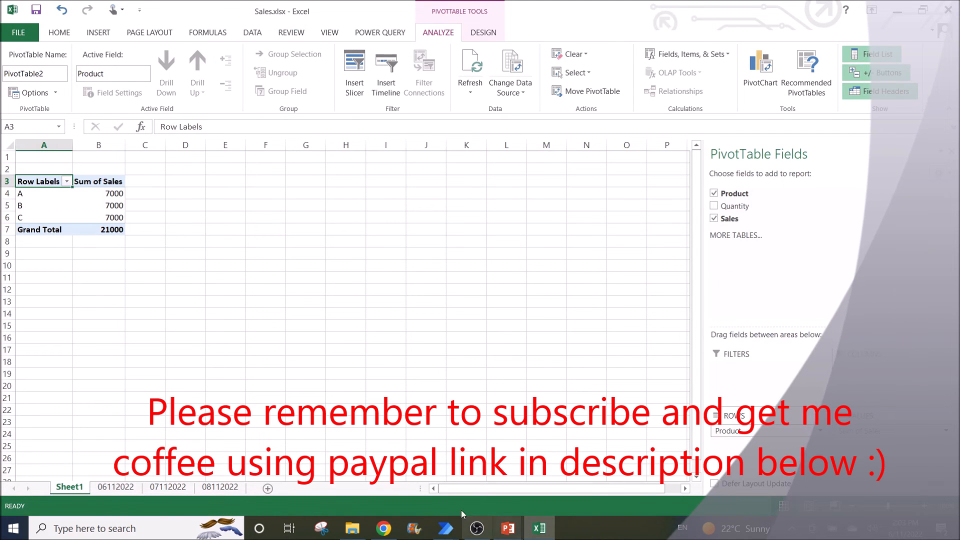
click(352, 529)
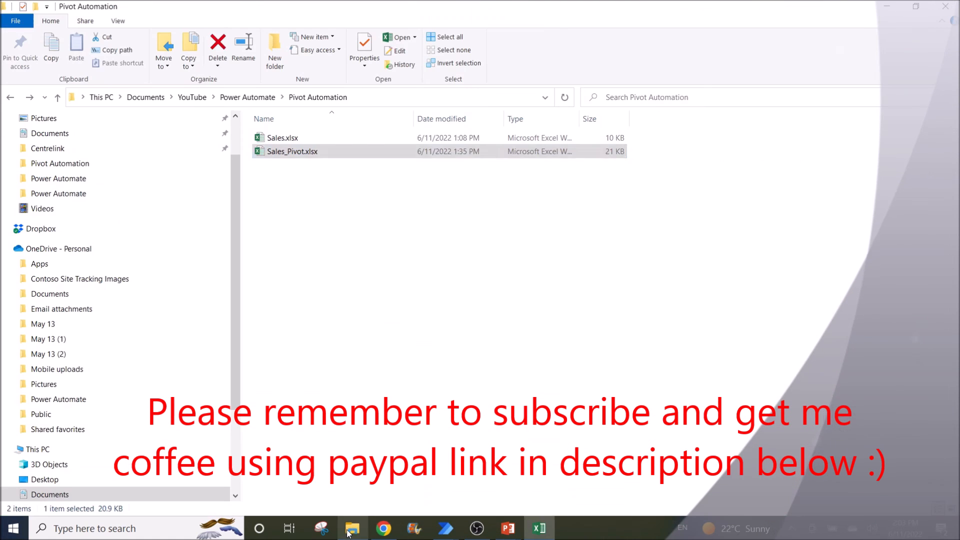
double_click(308, 152)
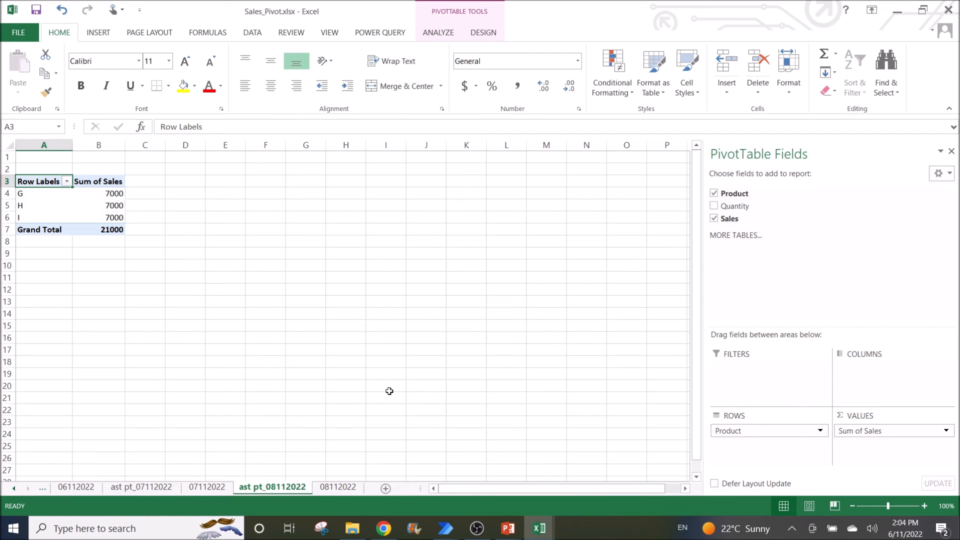
- Switch to the Power Automate flow, highlight the Close Excel action's document path, and briefly revisit the YouTube comments in Chrome
mouse_move(449, 535)
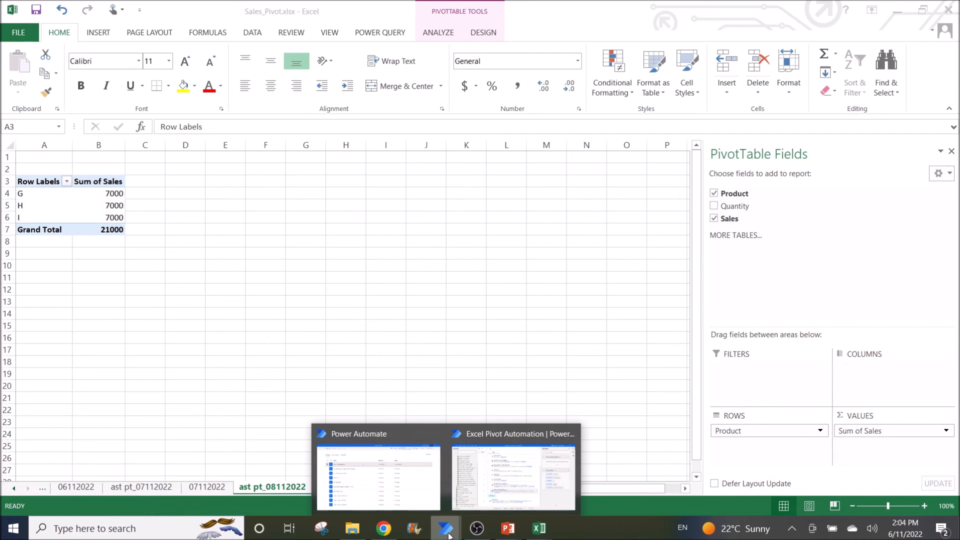
click(486, 478)
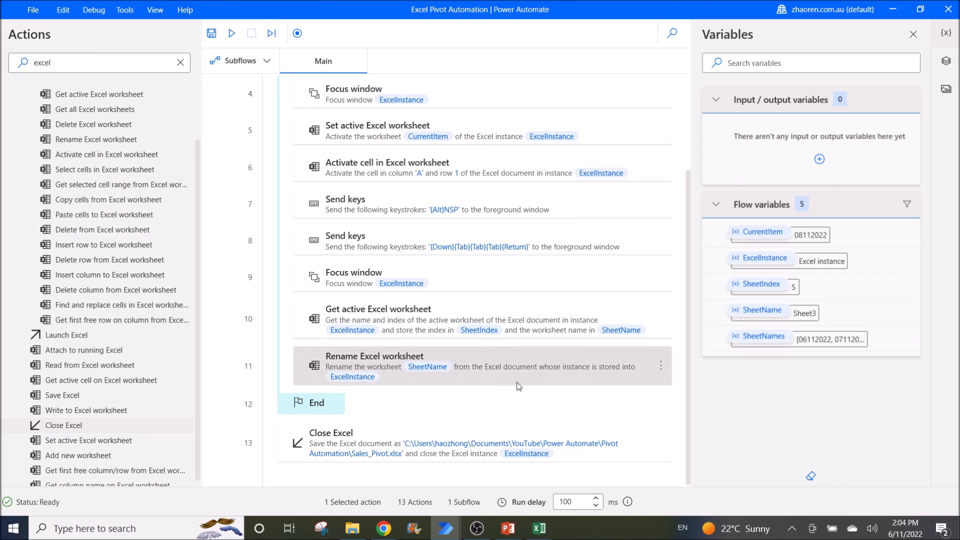
click(300, 407)
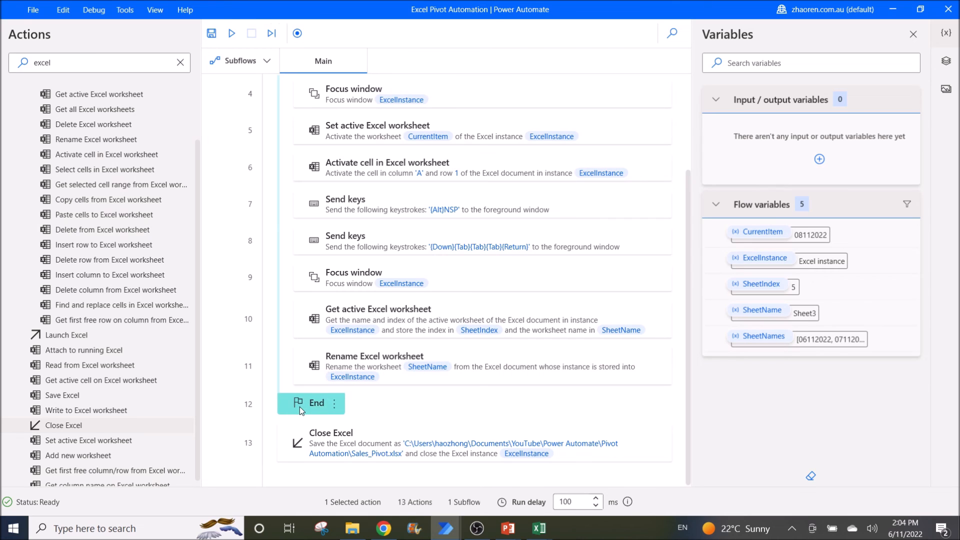
double_click(382, 443)
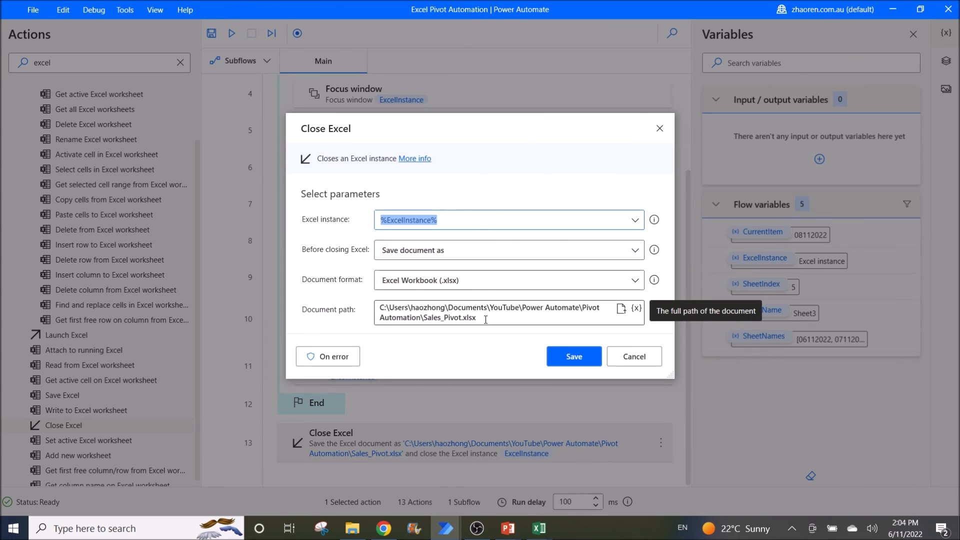
drag(382, 308, 481, 318)
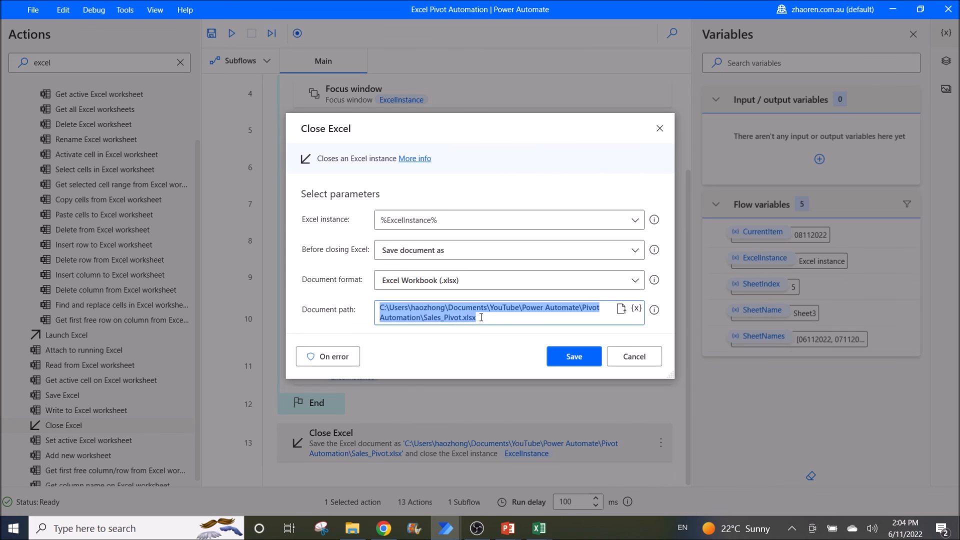
click(481, 317)
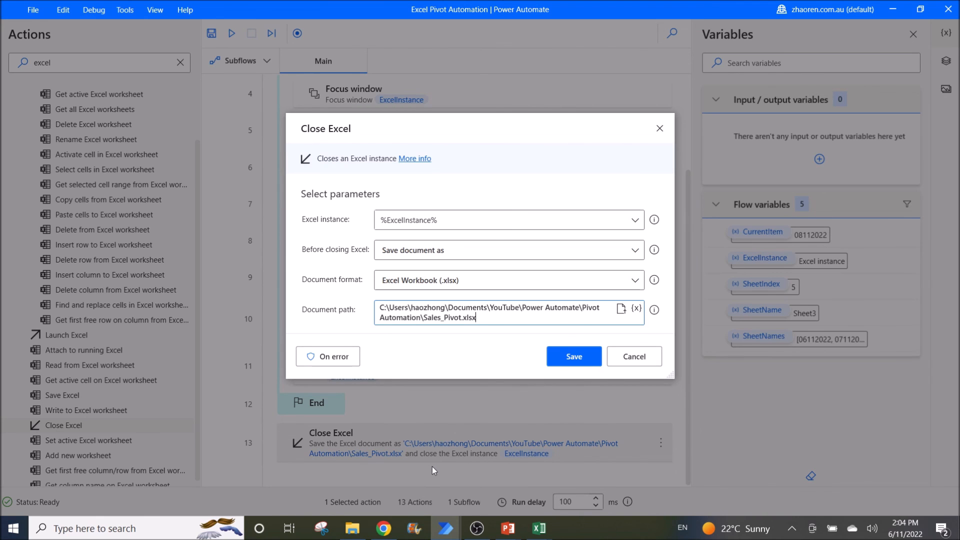
click(387, 524)
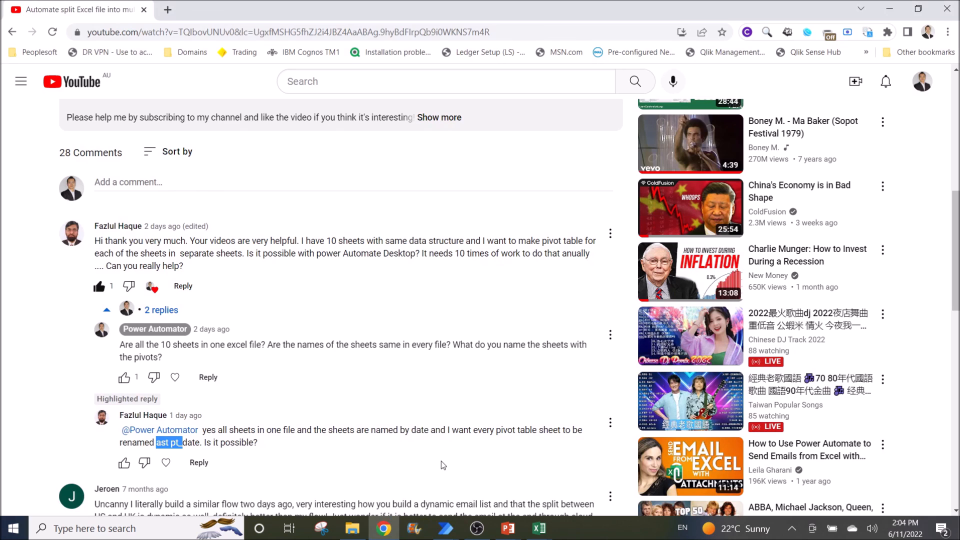
click(391, 529)
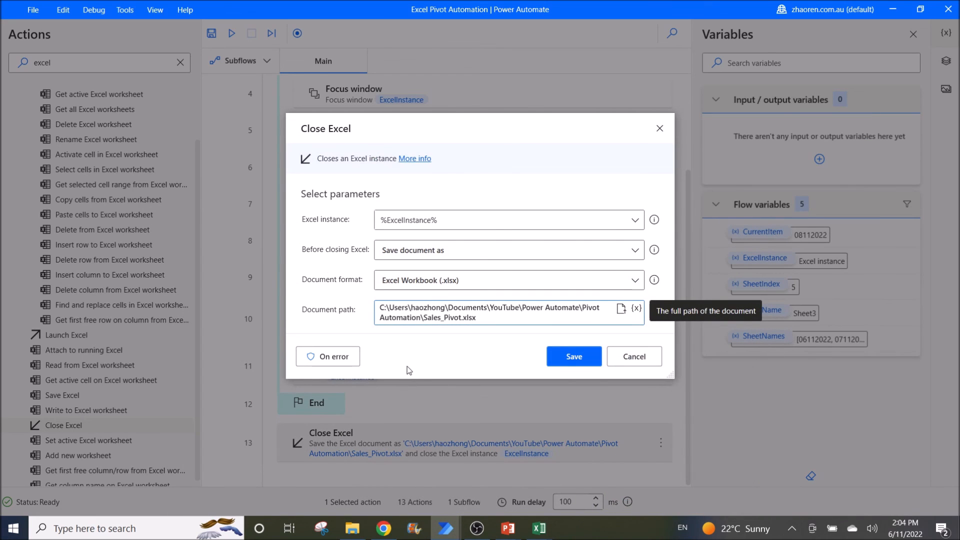